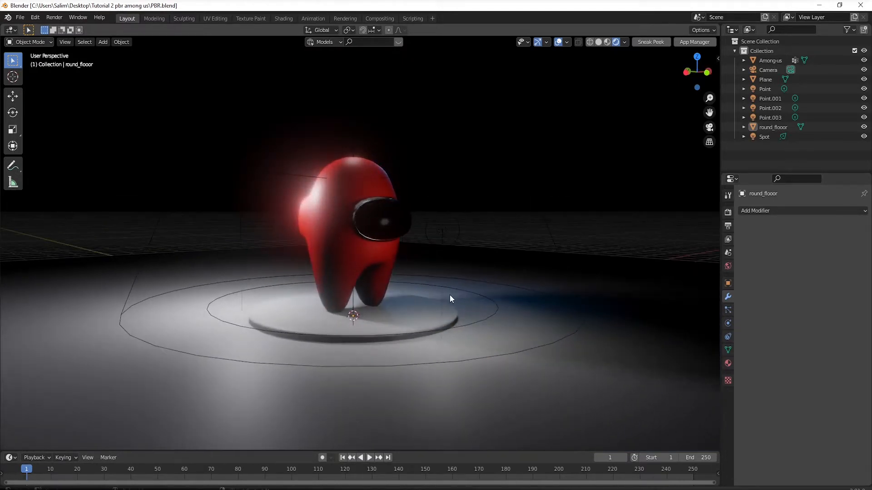
# - Search the add-on preferences for "node" and check whether Node Wrangler is enabled
pyautogui.scroll(2, 450, 295)
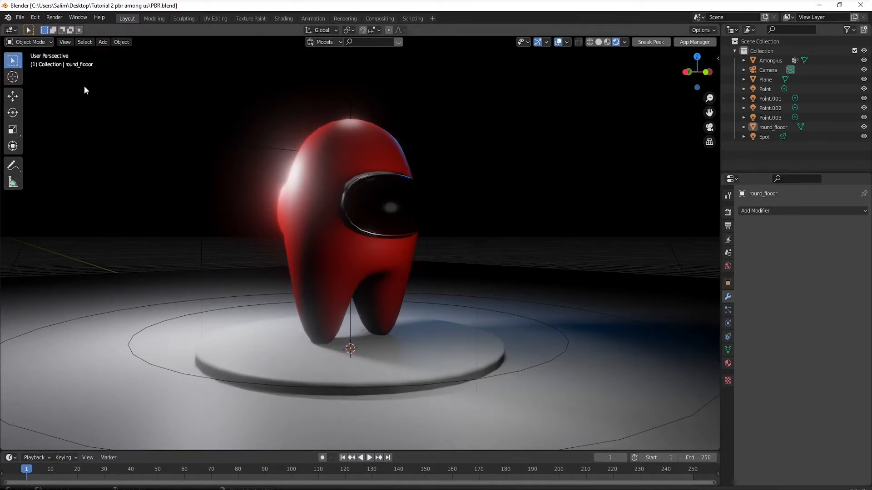
pyautogui.click(37, 18)
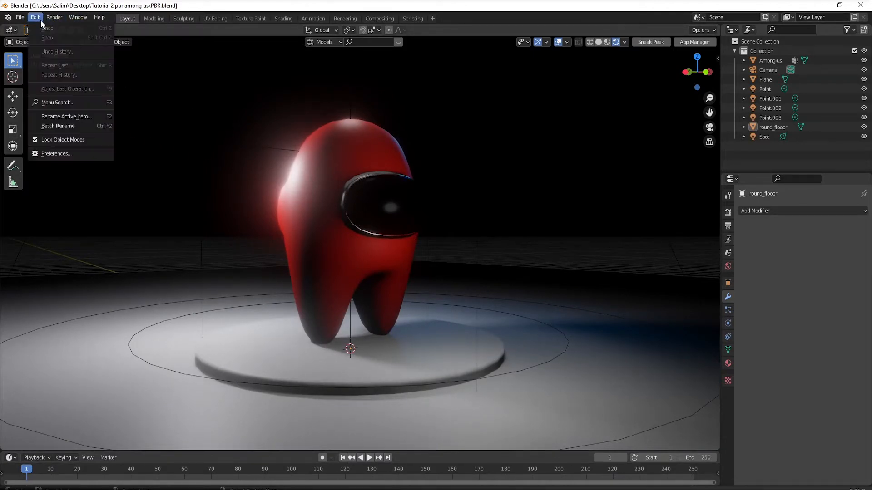
pyautogui.click(66, 154)
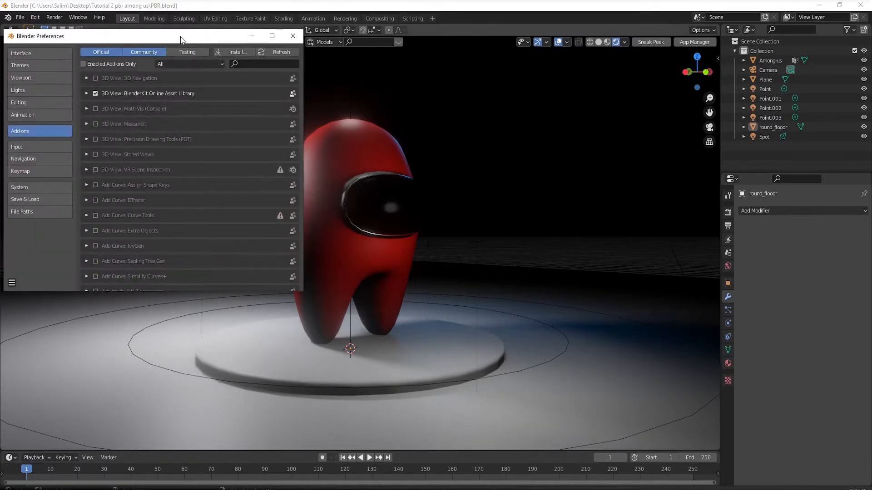
pyautogui.moveTo(181, 39); pyautogui.dragTo(354, 59)
pyautogui.click(431, 83)
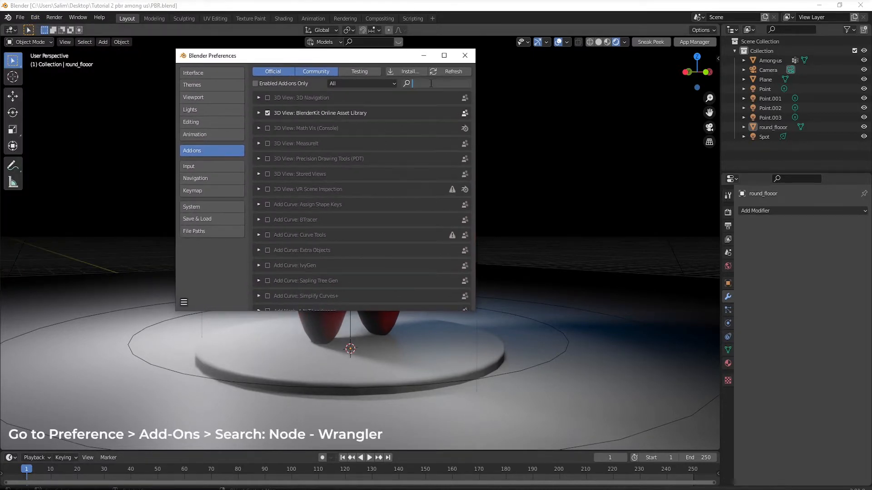
pyautogui.write('node')
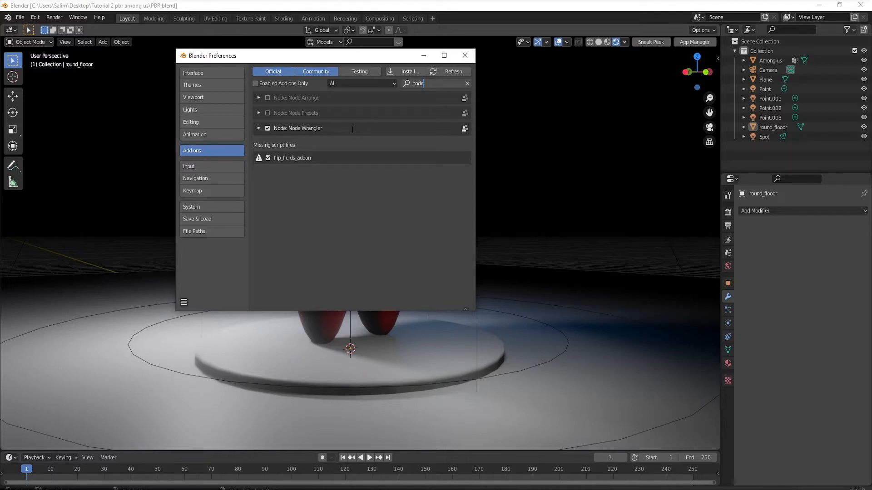
pyautogui.click(465, 55)
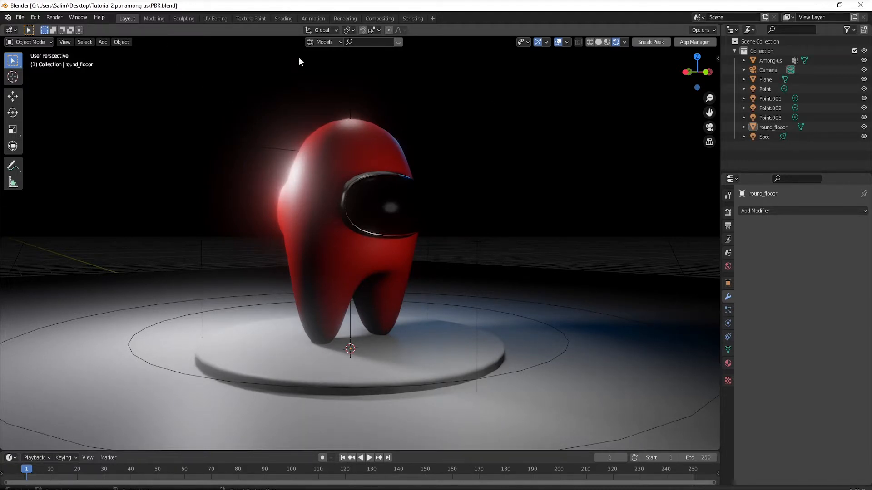
# - Select the Among-us character and show its "red" material from Slot 1 in the Shading workspace
pyautogui.click(369, 152)
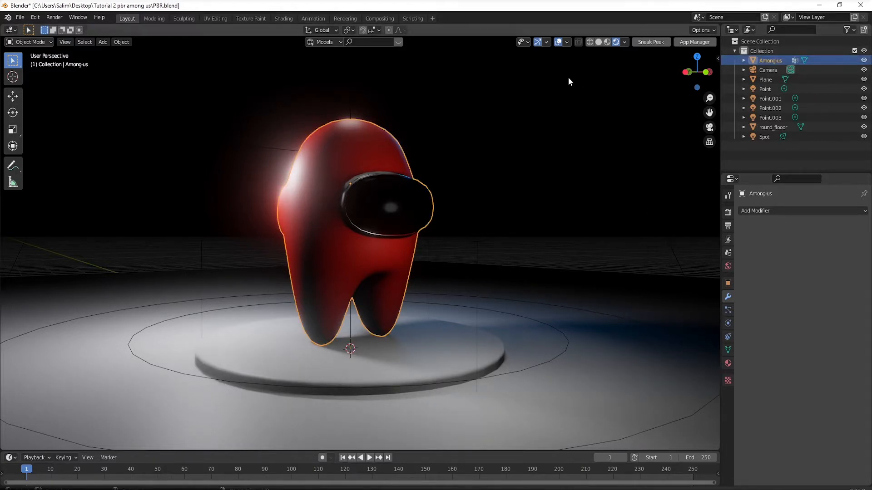
pyautogui.click(289, 20)
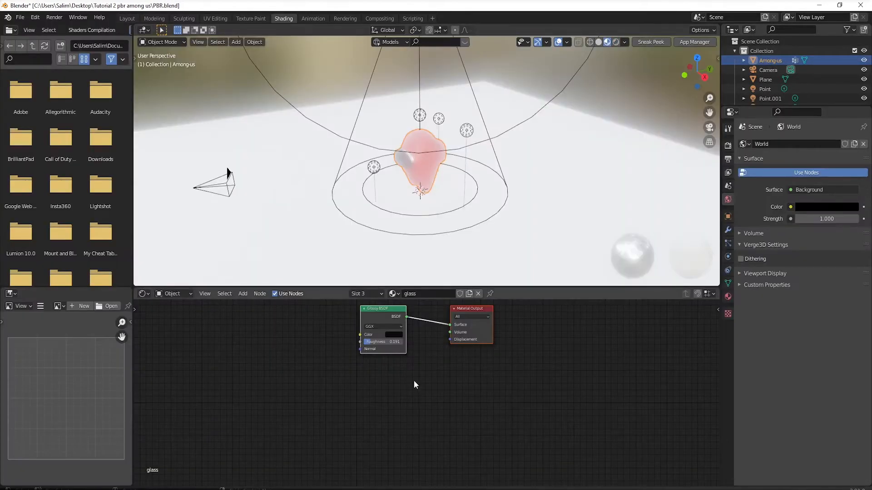
pyautogui.click(380, 293)
pyautogui.click(329, 312)
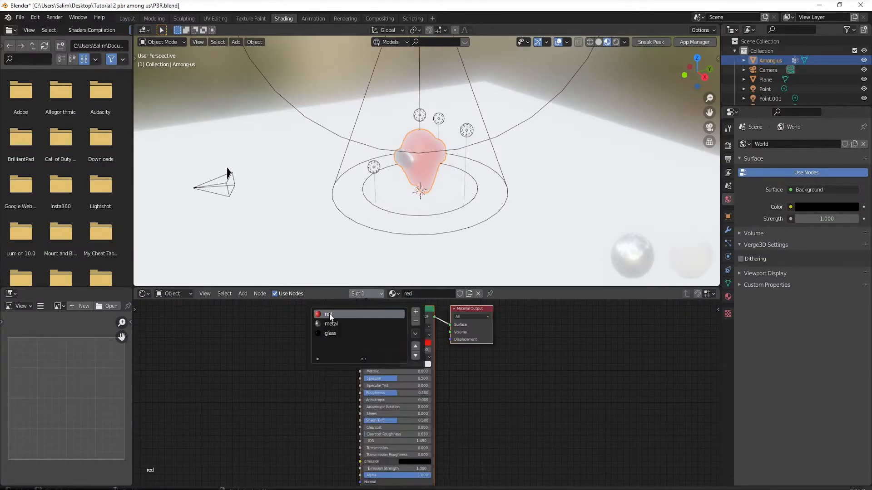
pyautogui.scroll(5, 403, 155)
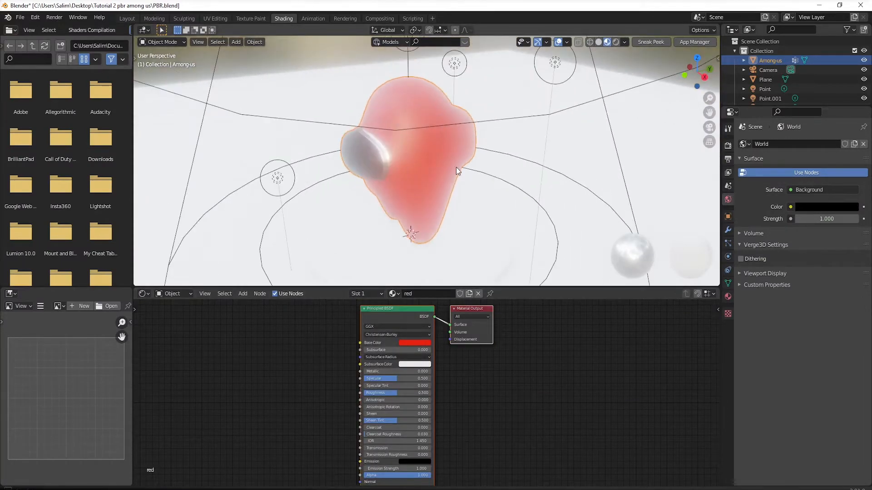
pyautogui.moveTo(456, 167); pyautogui.dragTo(547, 141, button='middle')
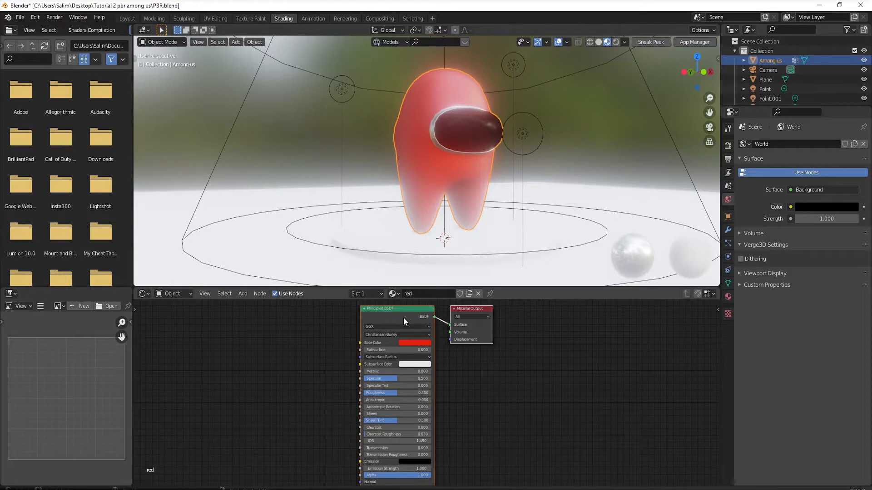
# - Run Principled Texture Setup on the red material's Principled BSDF with the GWC Tech 04 High baseColor, normal and roughness images from the tech-kit folder
pyautogui.click(391, 309)
pyautogui.scroll(2, 386, 310)
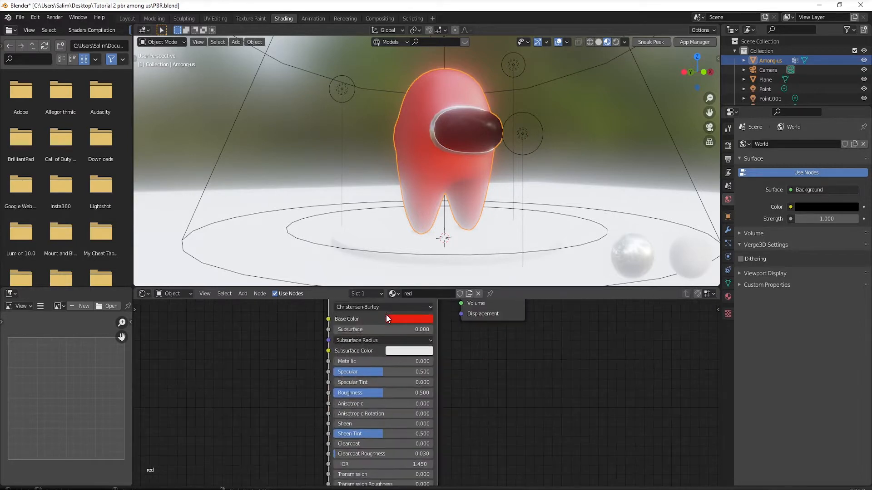
pyautogui.moveTo(405, 320); pyautogui.dragTo(451, 377, button='middle')
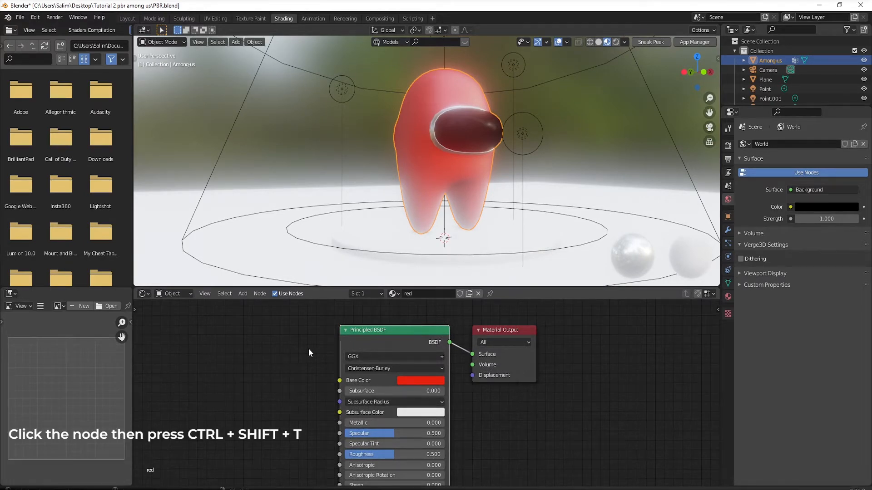
pyautogui.hotkey('ctrl', 'shift', 't')
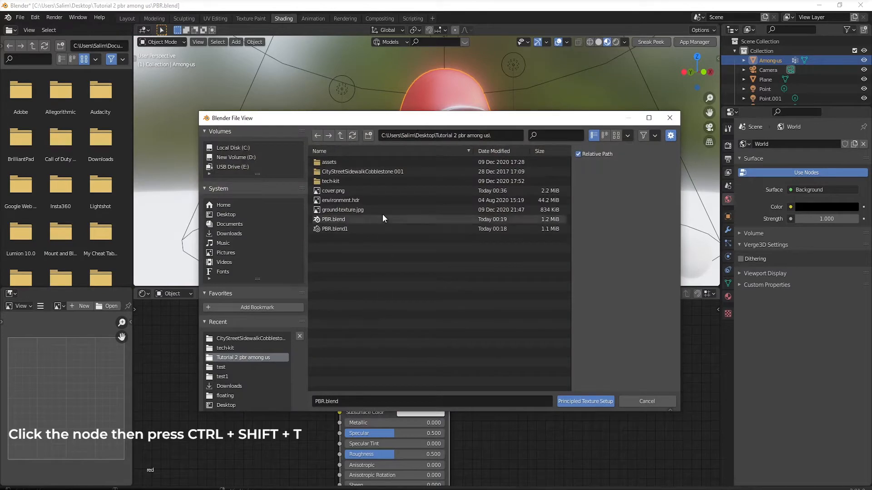
pyautogui.moveTo(396, 119); pyautogui.dragTo(431, 94)
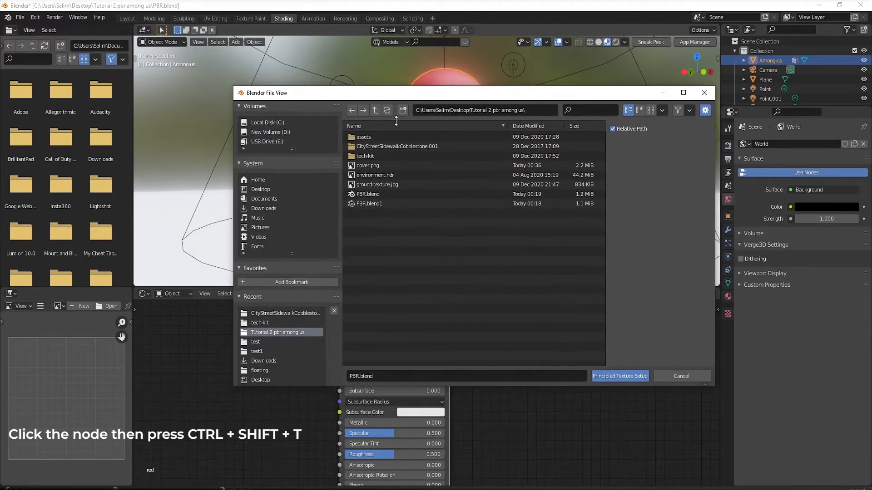
pyautogui.doubleClick(410, 154)
pyautogui.click(433, 137)
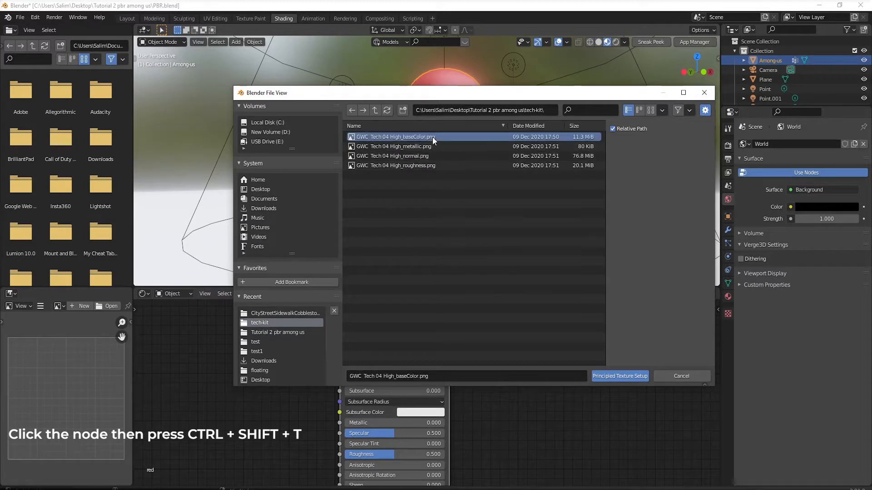
pyautogui.keyDown('ctrl'); pyautogui.click(435, 158); pyautogui.keyUp('ctrl')
pyautogui.keyDown('ctrl'); pyautogui.click(427, 168); pyautogui.keyUp('ctrl')
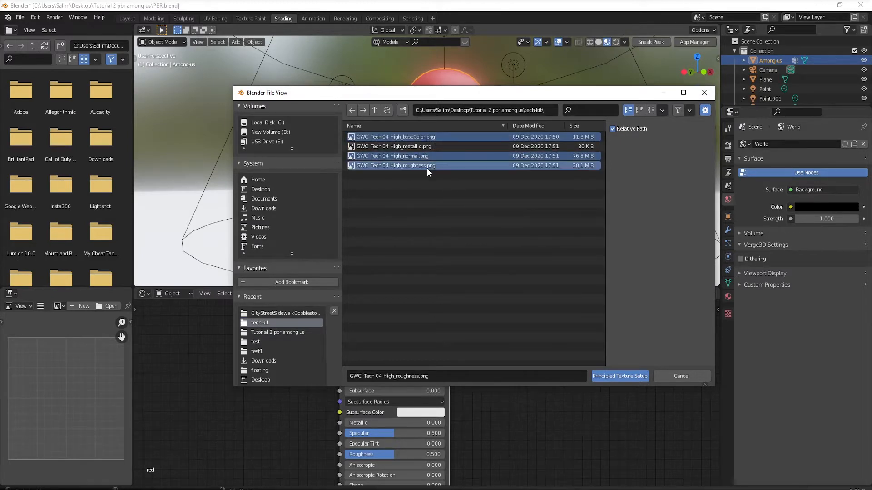
pyautogui.click(628, 376)
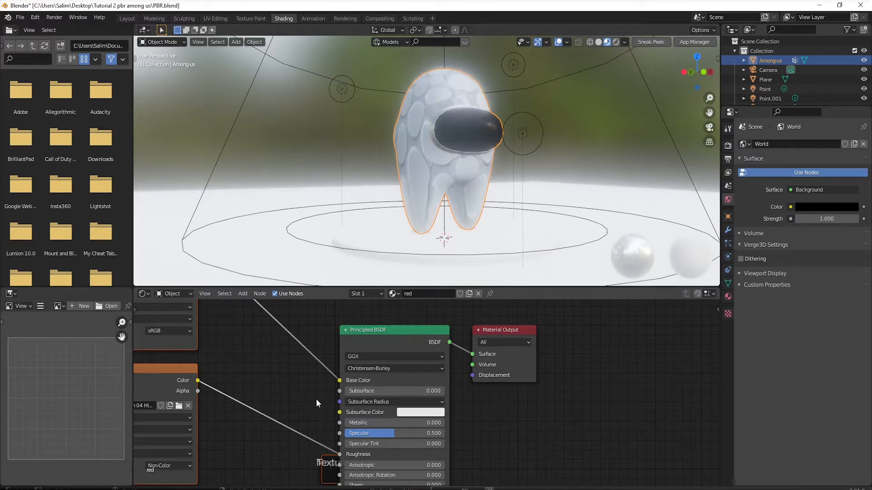
# - Examine the node setup of the red material, from the Mapping nodes through the image textures to the Principled BSDF
pyautogui.scroll(-3, 309, 399)
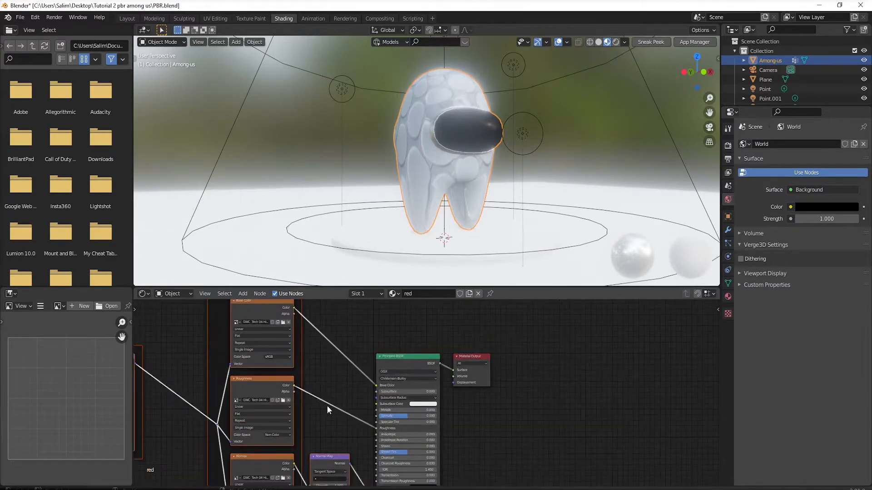
pyautogui.scroll(-2, 327, 406)
pyautogui.moveTo(342, 407); pyautogui.dragTo(453, 370, button='middle')
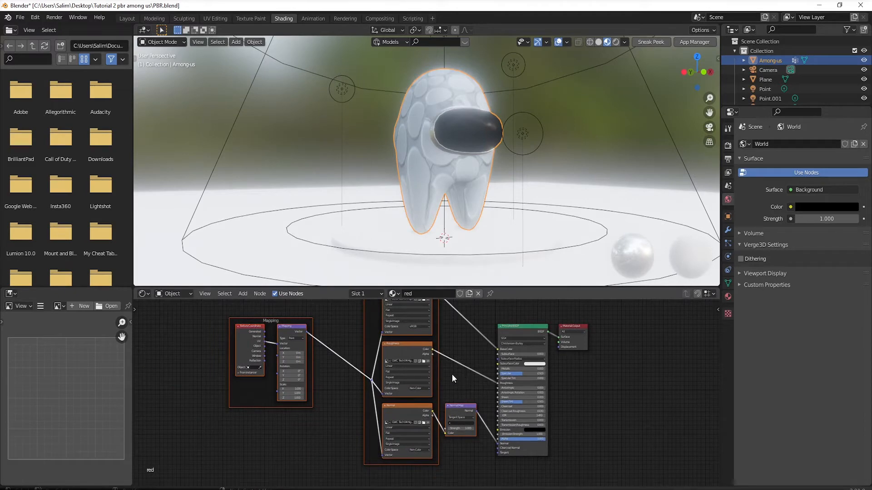
pyautogui.scroll(2, 451, 374)
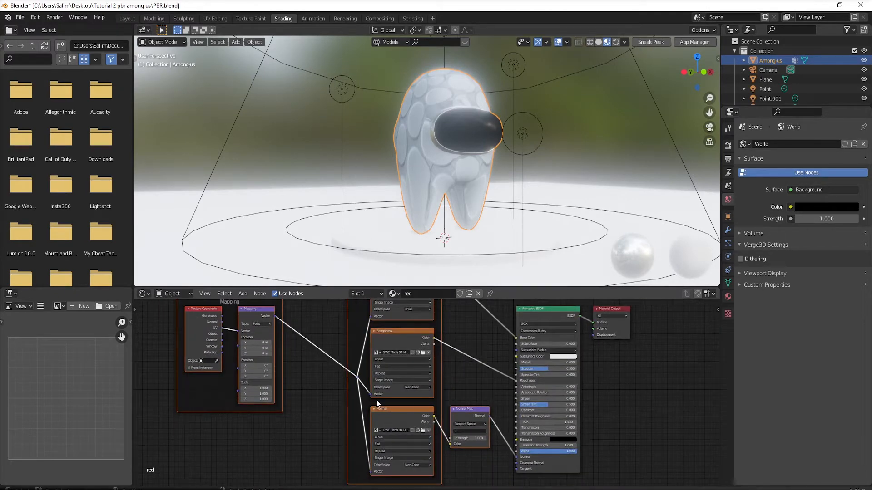
pyautogui.moveTo(456, 368); pyautogui.dragTo(429, 419, button='middle')
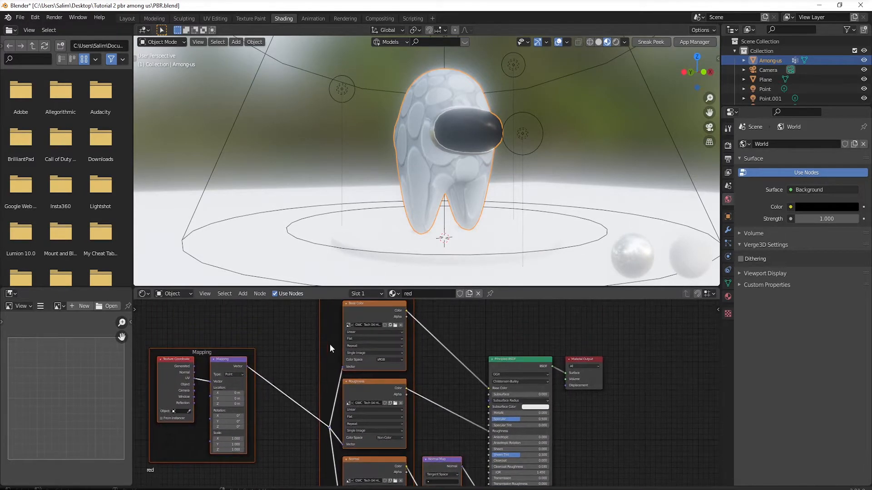
pyautogui.scroll(1, 427, 394)
pyautogui.moveTo(424, 461); pyautogui.dragTo(472, 450, button='middle')
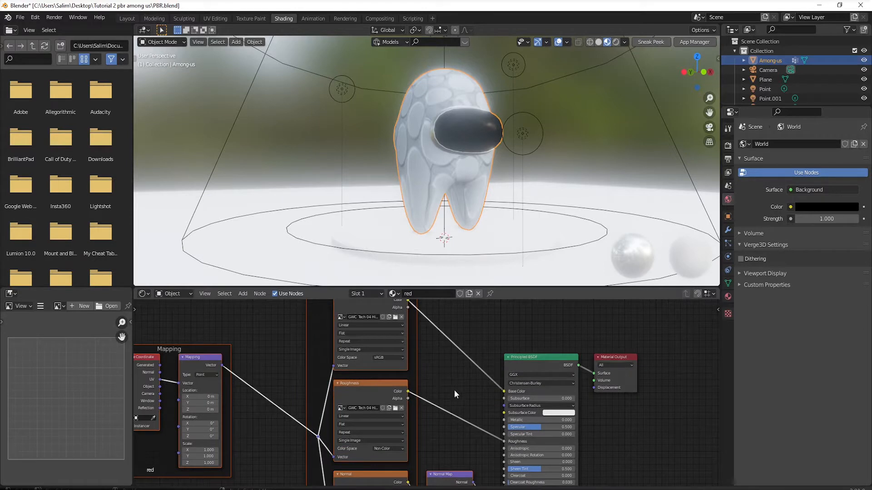
pyautogui.moveTo(434, 386); pyautogui.dragTo(575, 376, button='middle')
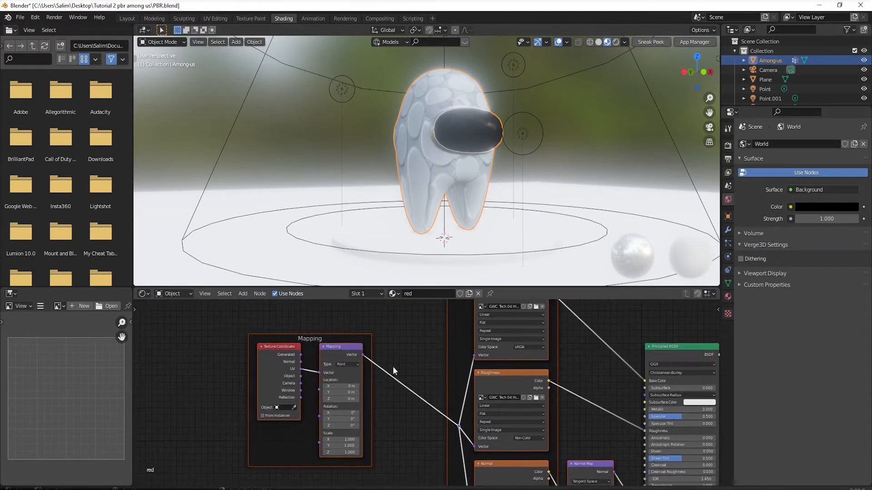
pyautogui.moveTo(415, 362); pyautogui.dragTo(324, 364, button='middle')
pyautogui.moveTo(485, 377); pyautogui.dragTo(381, 341, button='middle')
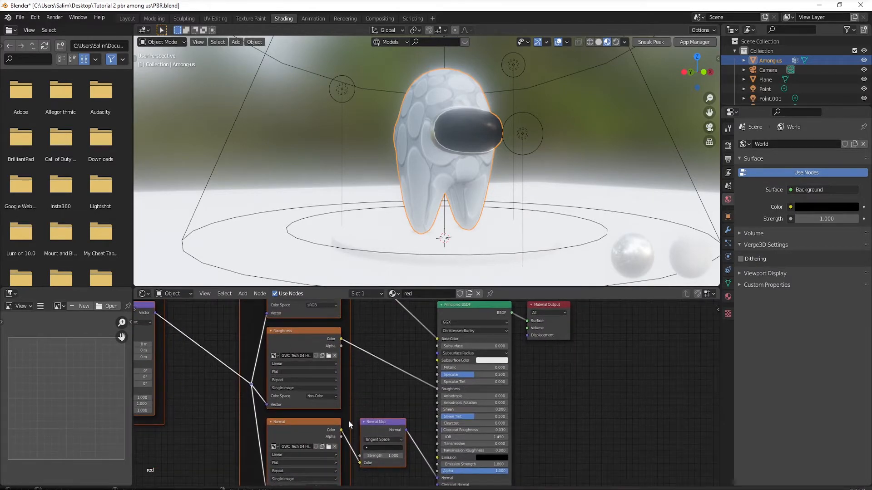
pyautogui.moveTo(333, 359); pyautogui.dragTo(353, 397, button='middle')
pyautogui.moveTo(393, 367); pyautogui.dragTo(433, 384, button='middle')
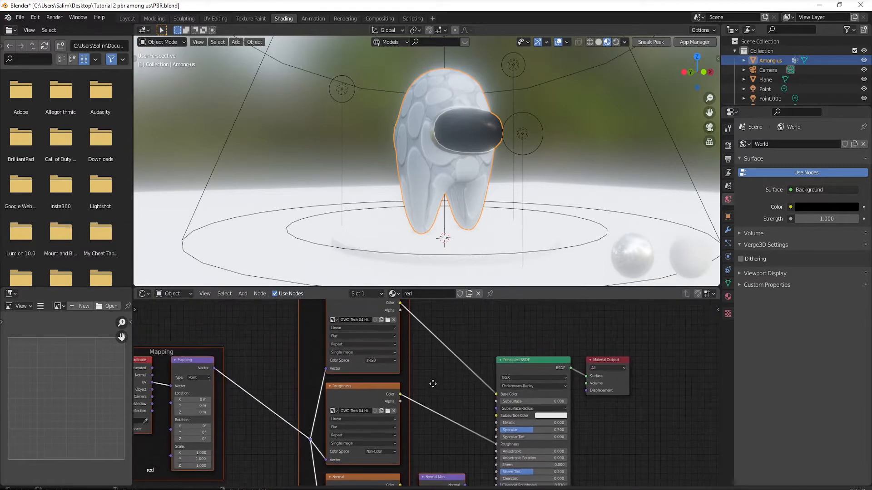
# - Switch the Shading workspace's 3D viewport to rendered shading and inspect the texture on the character's body up close
pyautogui.scroll(4, 434, 207)
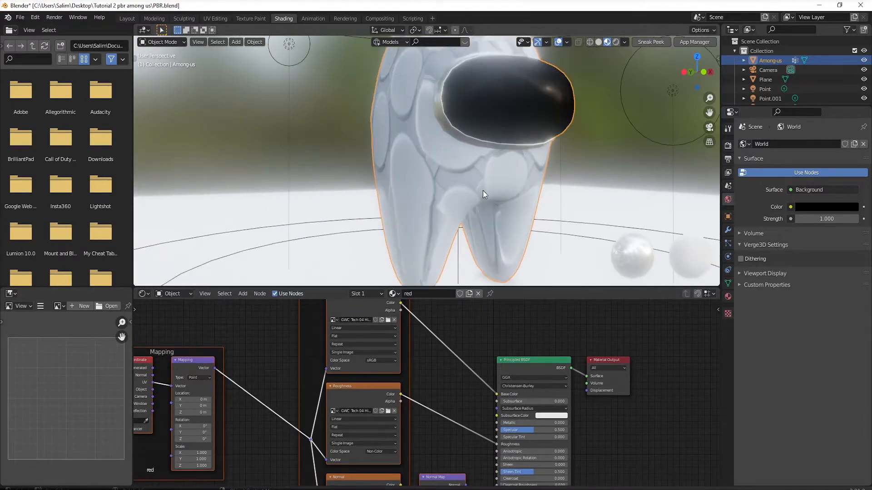
pyautogui.moveTo(483, 189); pyautogui.dragTo(488, 175, button='middle')
pyautogui.click(616, 42)
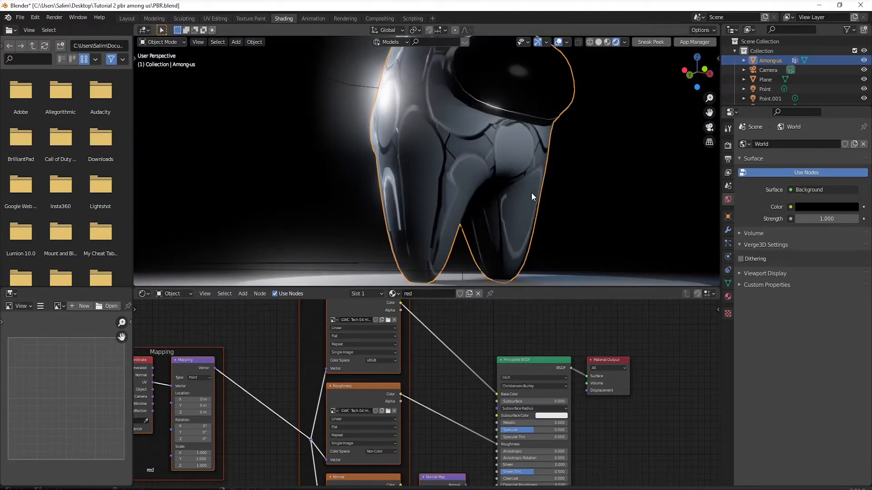
pyautogui.moveTo(532, 193)
pyautogui.mouseDown(button='middle')
pyautogui.moveTo(437, 210)
pyautogui.moveTo(546, 225)
pyautogui.mouseUp(button='middle')
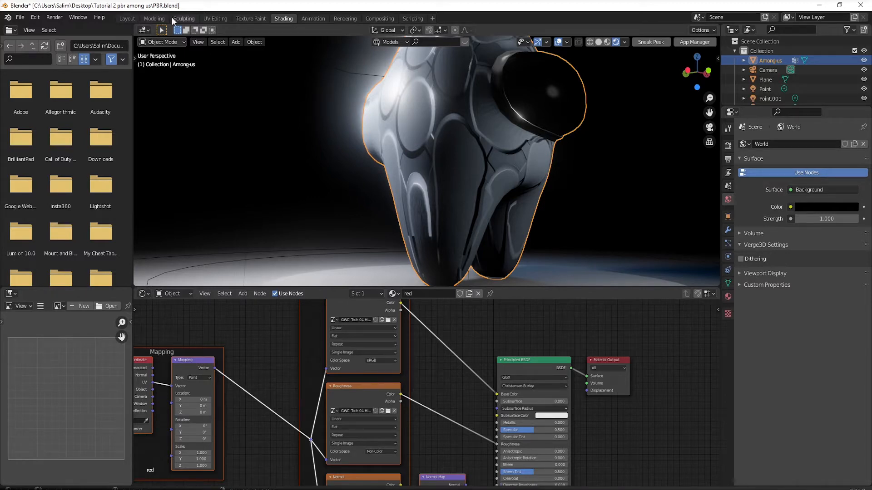
# - Return to the Layout workspace, show the Among-us object's transform properties and apply its scale
pyautogui.click(128, 19)
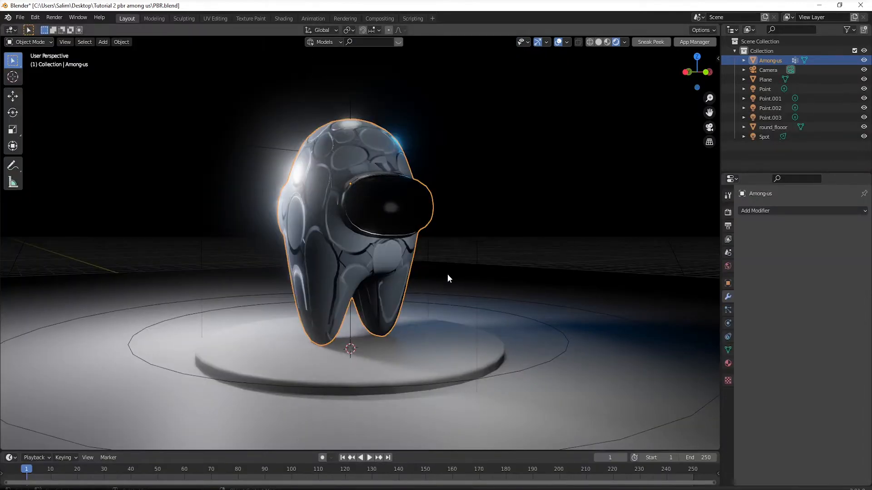
pyautogui.click(728, 284)
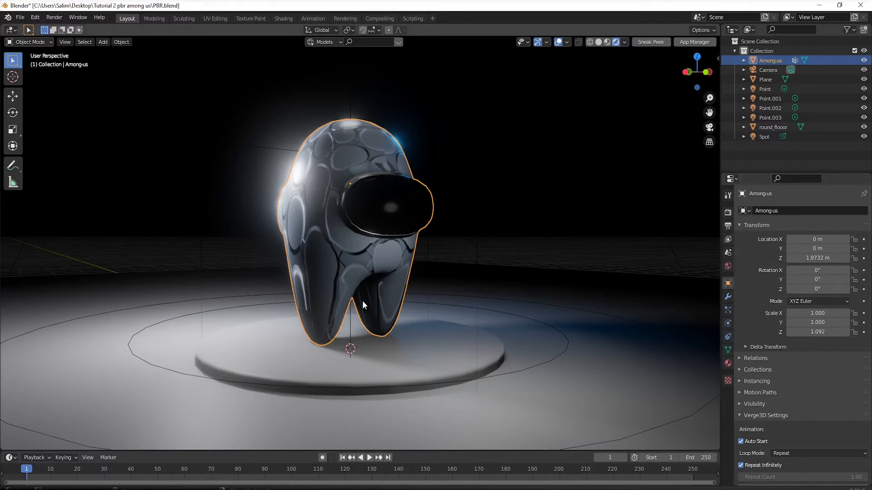
pyautogui.scroll(2, 371, 298)
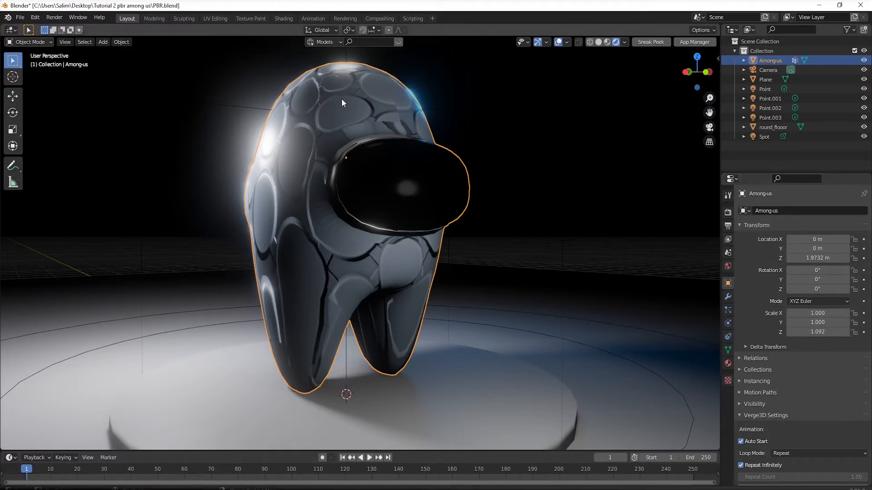
pyautogui.click(123, 44)
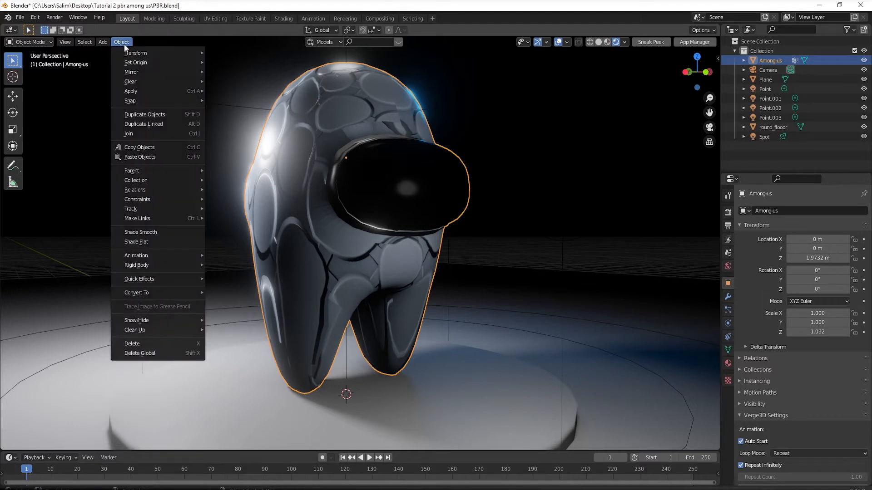
pyautogui.moveTo(139, 89)
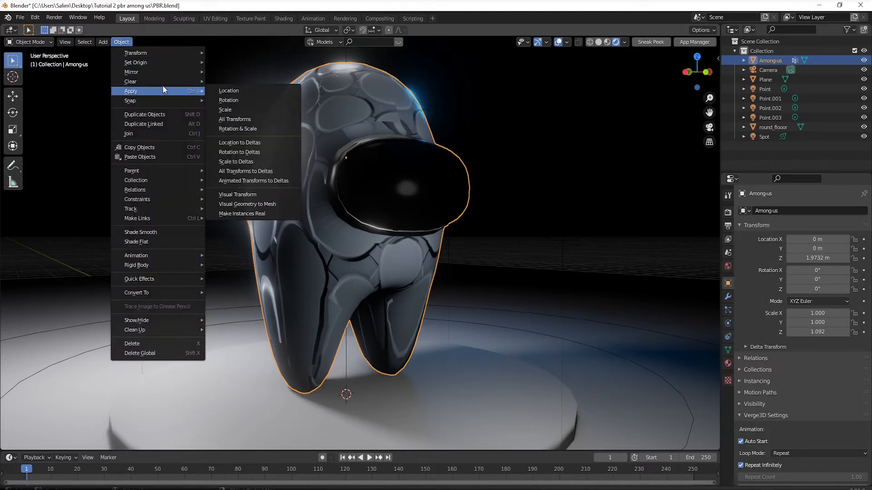
pyautogui.click(239, 112)
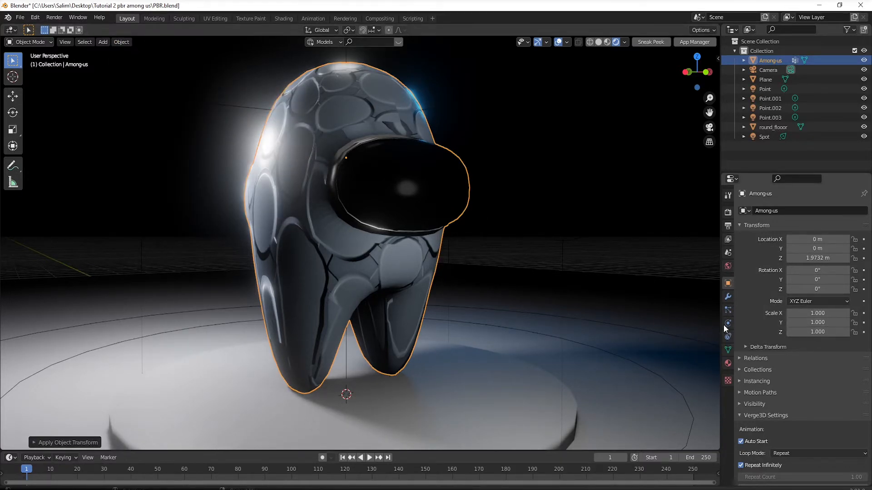
# - Switch to the UV Editing workspace and select all faces of the Among-us mesh
pyautogui.moveTo(568, 317); pyautogui.dragTo(539, 307, button='middle')
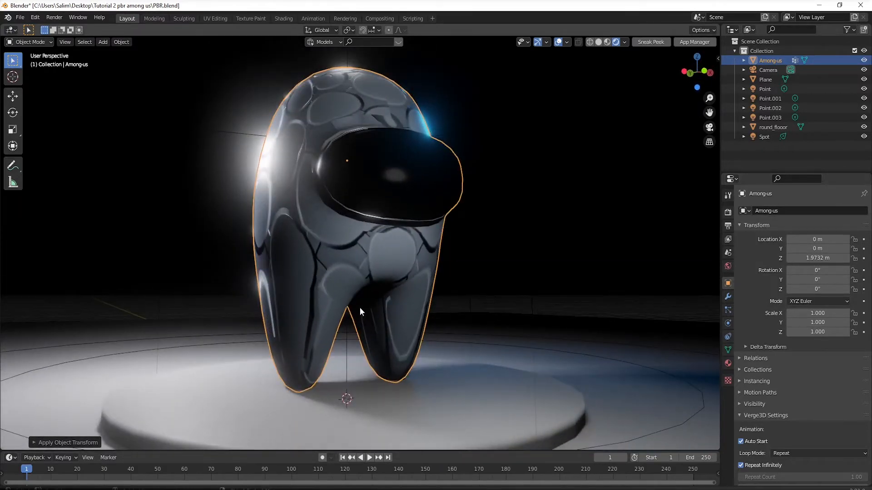
pyautogui.moveTo(359, 311); pyautogui.dragTo(348, 194, button='middle')
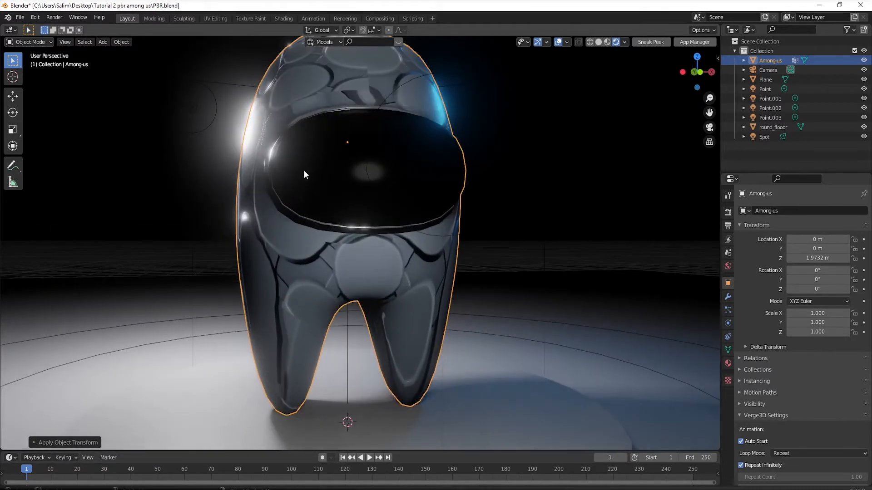
pyautogui.click(221, 19)
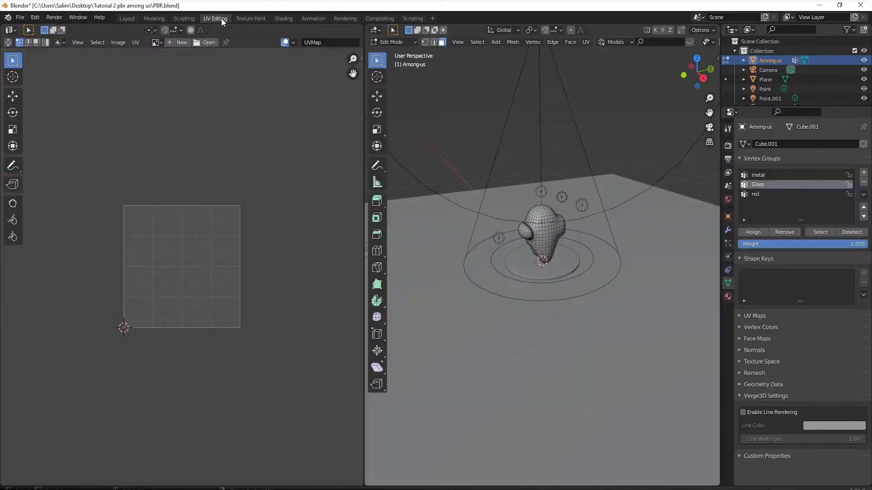
pyautogui.scroll(7, 548, 223)
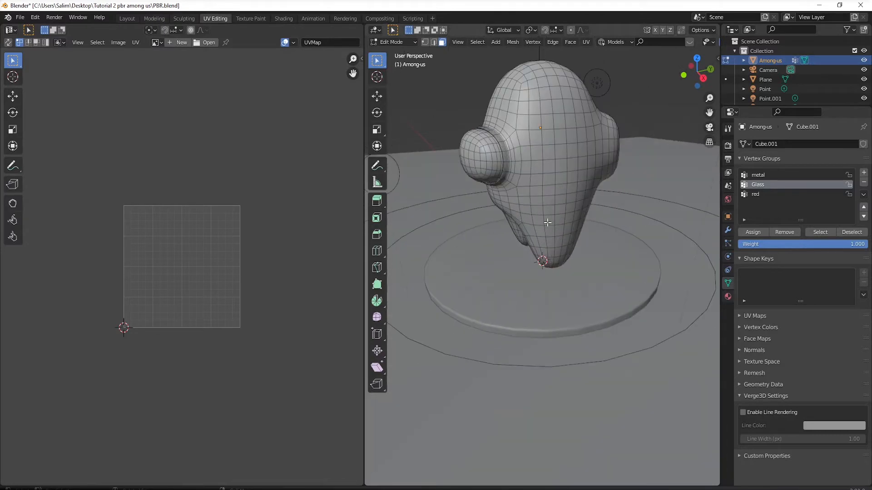
pyautogui.moveTo(547, 223); pyautogui.dragTo(671, 213, button='middle')
pyautogui.scroll(1, 222, 267)
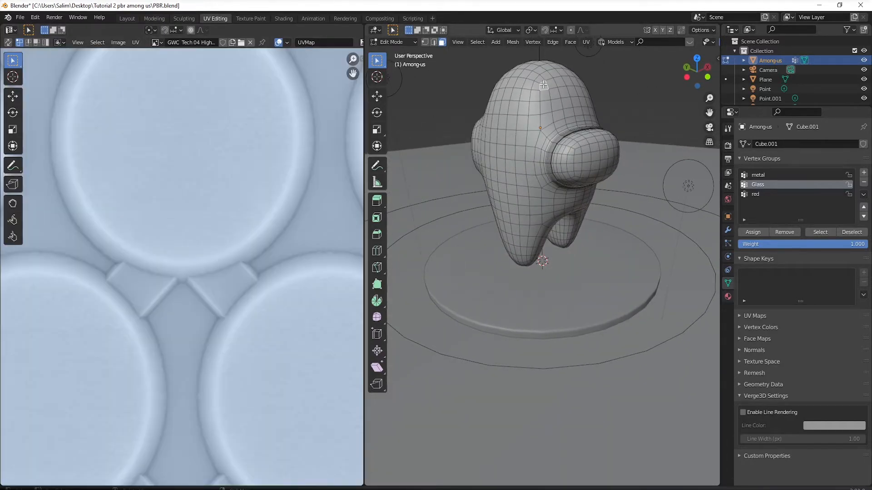
pyautogui.scroll(-5, 540, 109)
pyautogui.press('a')
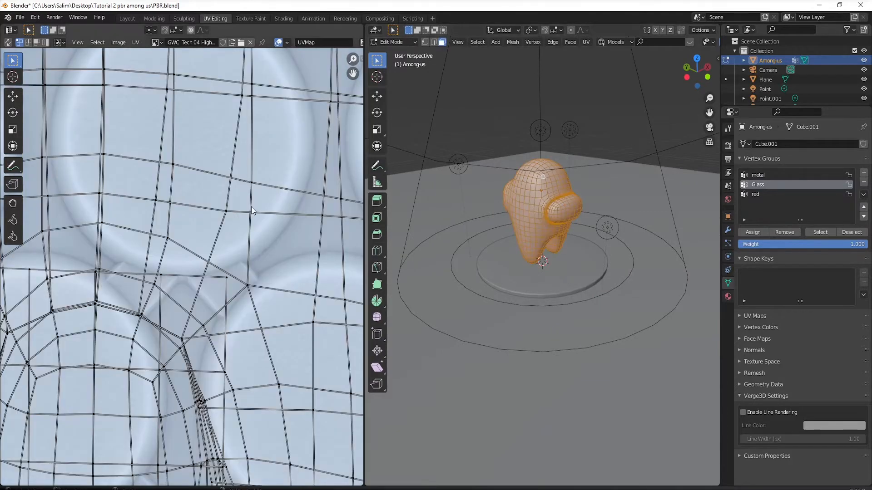
pyautogui.scroll(-6, 249, 209)
pyautogui.scroll(5, 215, 257)
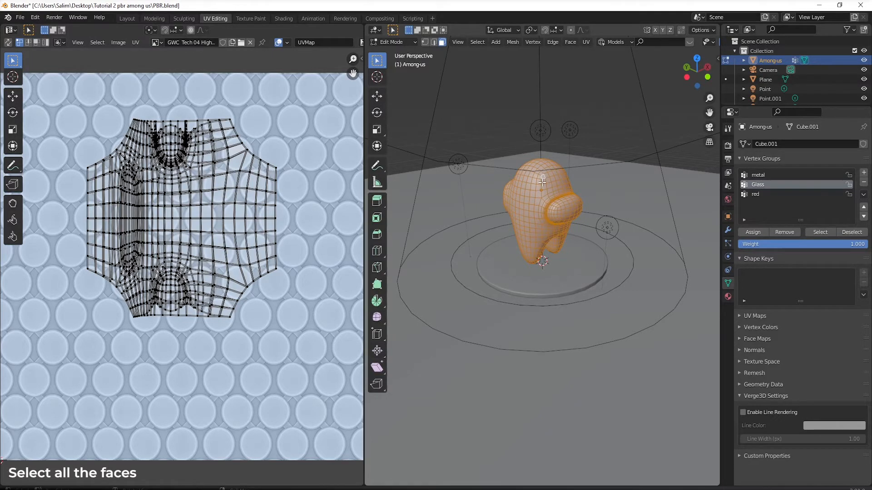
# - Unwrap the selected faces with Smart UV Project at a 66° angle limit and 0.000 island margin, and view the resulting UV layout
pyautogui.scroll(5, 543, 205)
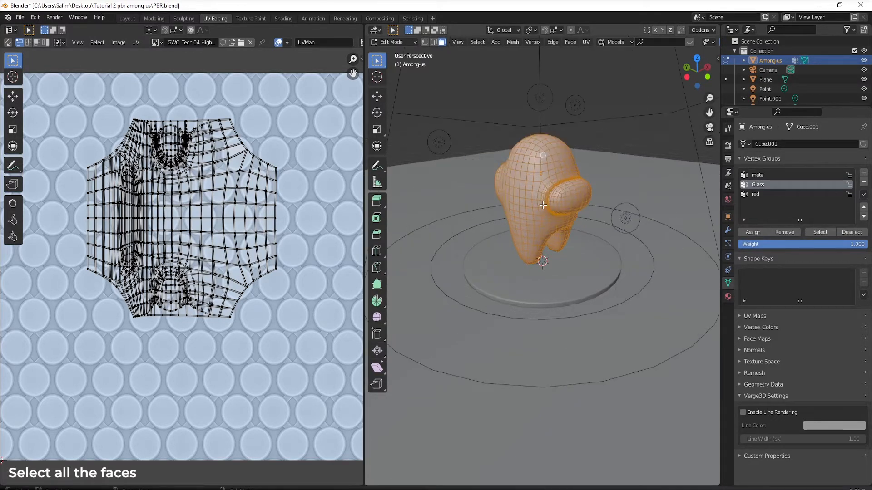
pyautogui.moveTo(544, 186); pyautogui.dragTo(555, 220, button='middle')
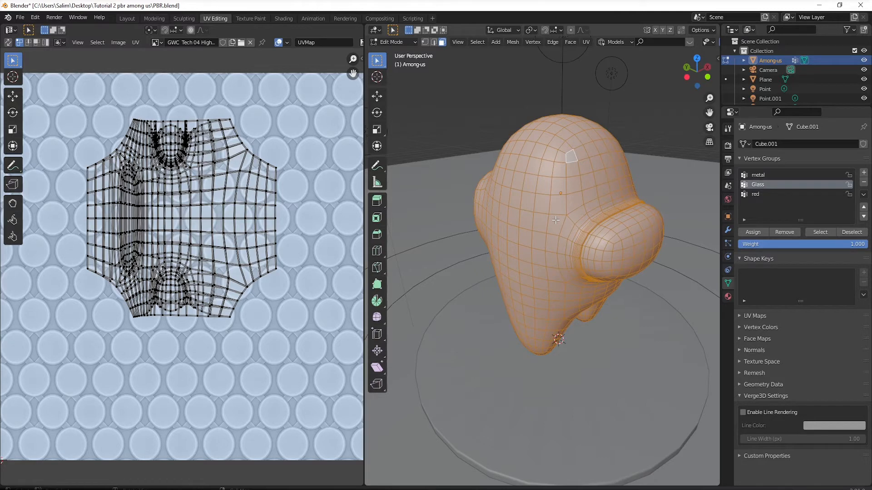
pyautogui.rightClick(567, 179)
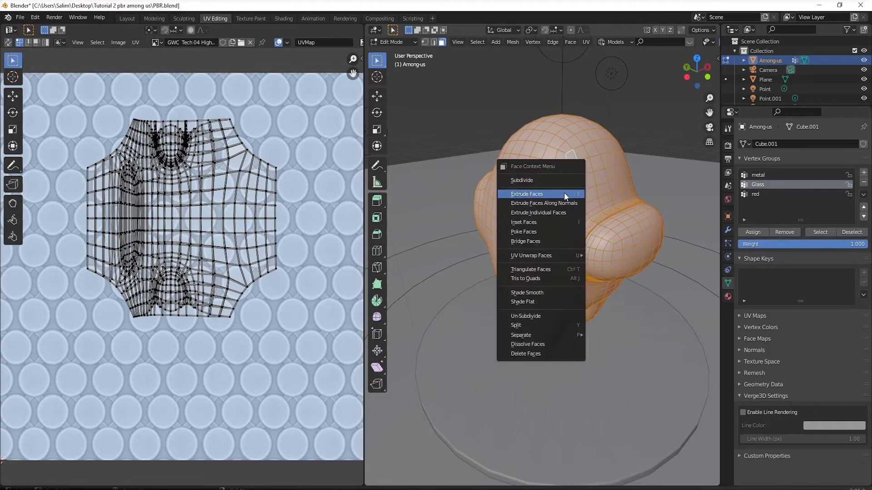
pyautogui.moveTo(542, 255)
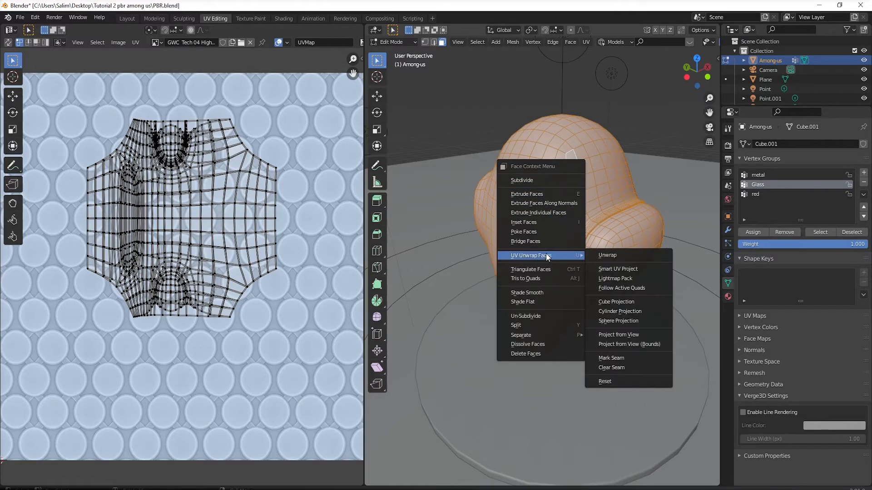
pyautogui.click(627, 271)
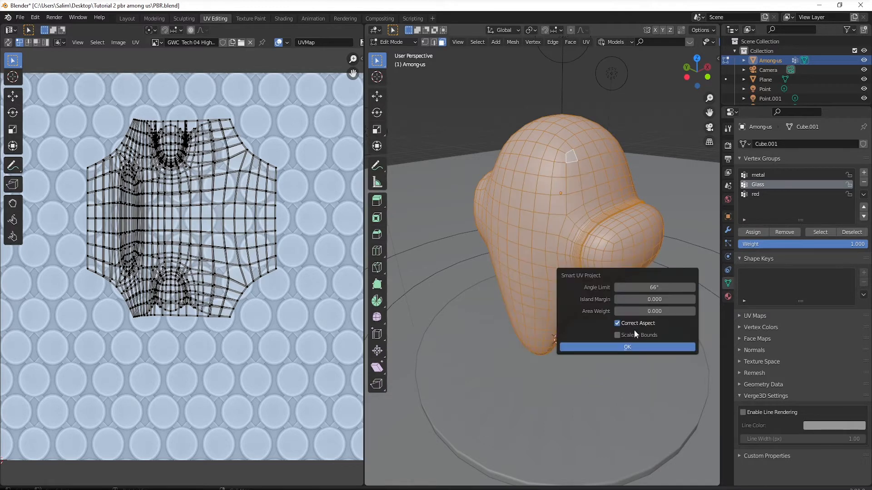
pyautogui.click(627, 347)
pyautogui.scroll(-3, 229, 269)
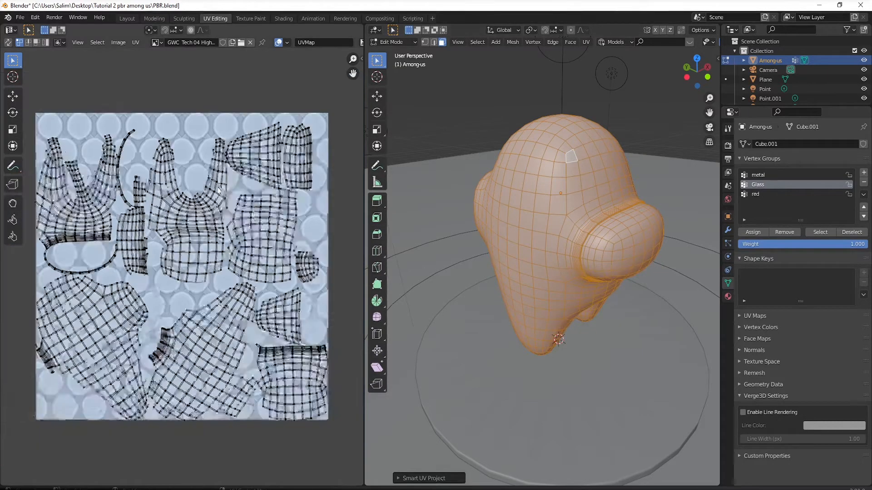
pyautogui.scroll(2, 230, 270)
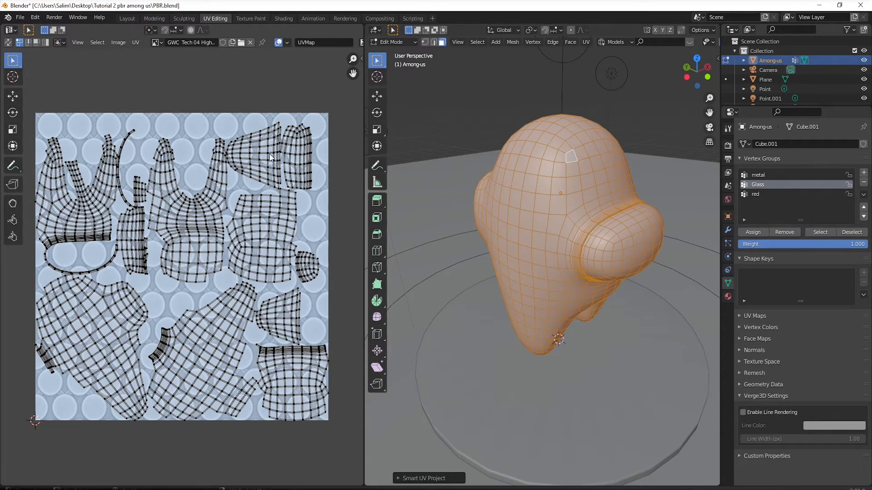
# - Unwrap all the character's faces with Cube Projection
pyautogui.rightClick(555, 173)
pyautogui.moveTo(555, 173)
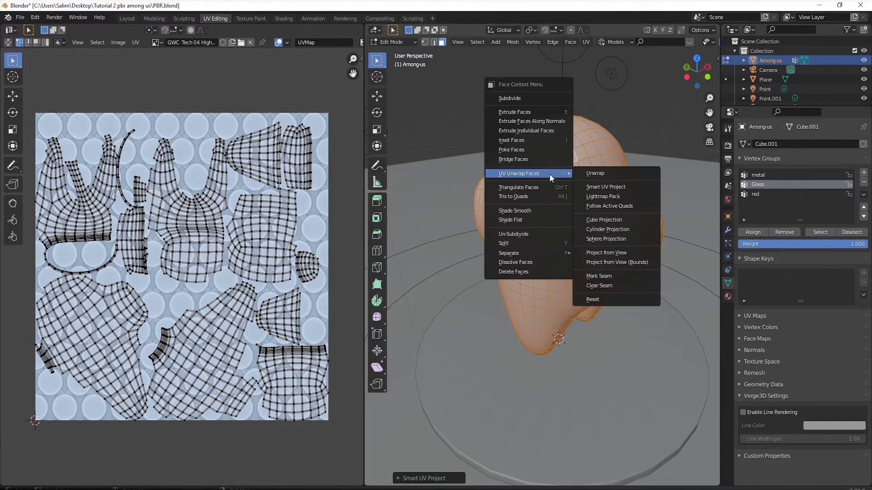
pyautogui.click(623, 221)
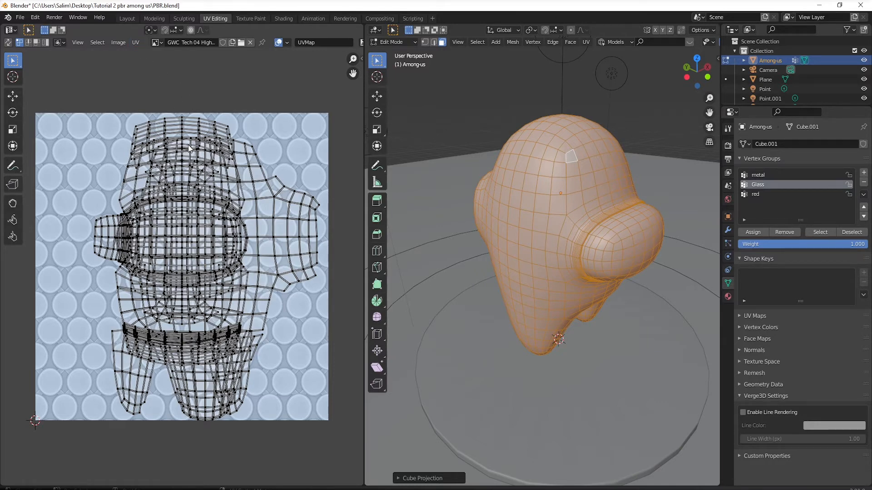
# - Select all UVs of the character, average the islands' scale and pack the islands within the image bounds
pyautogui.press('a')
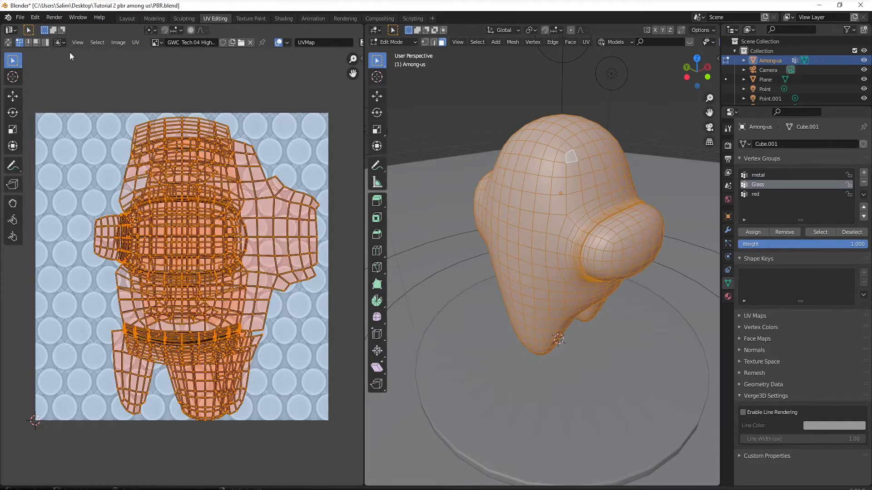
pyautogui.click(137, 41)
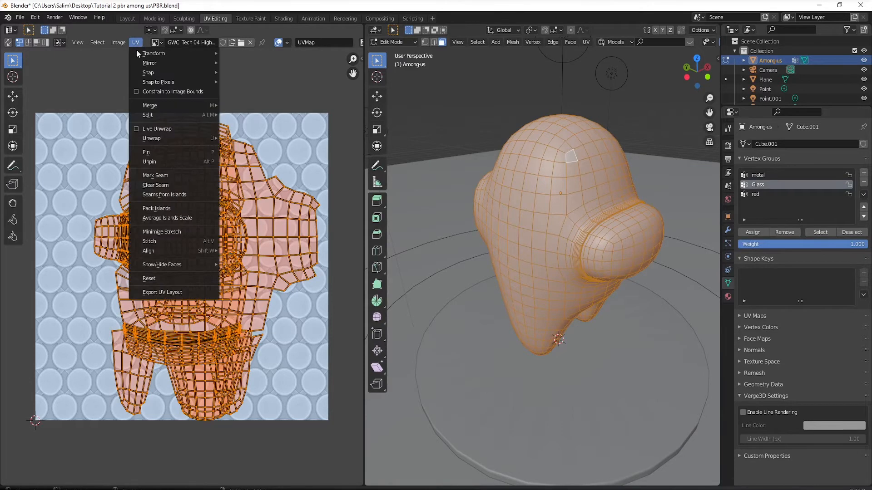
pyautogui.click(173, 219)
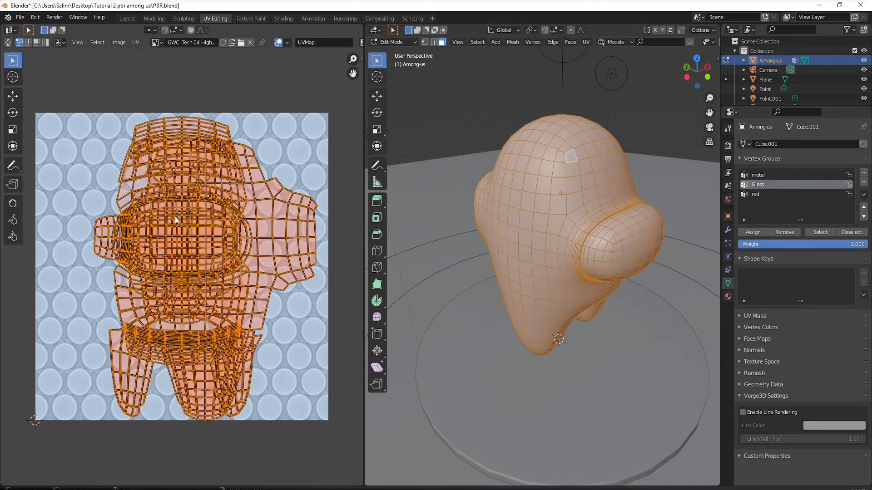
pyautogui.click(137, 42)
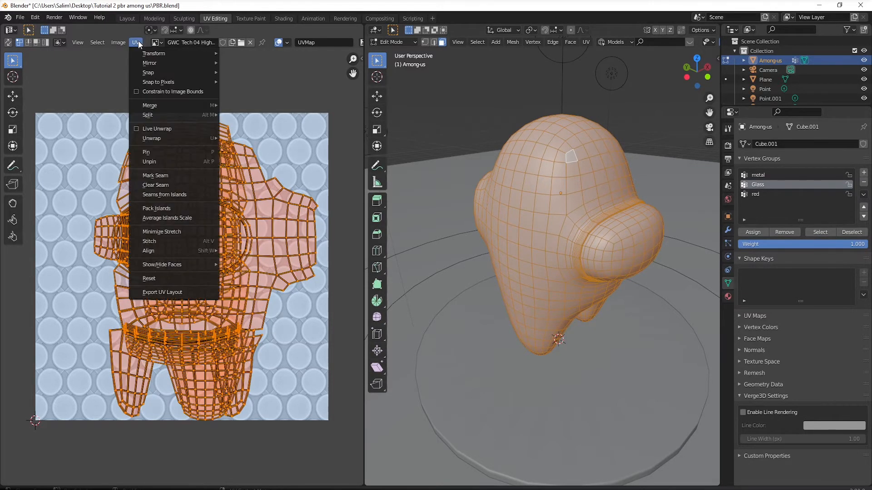
pyautogui.click(172, 208)
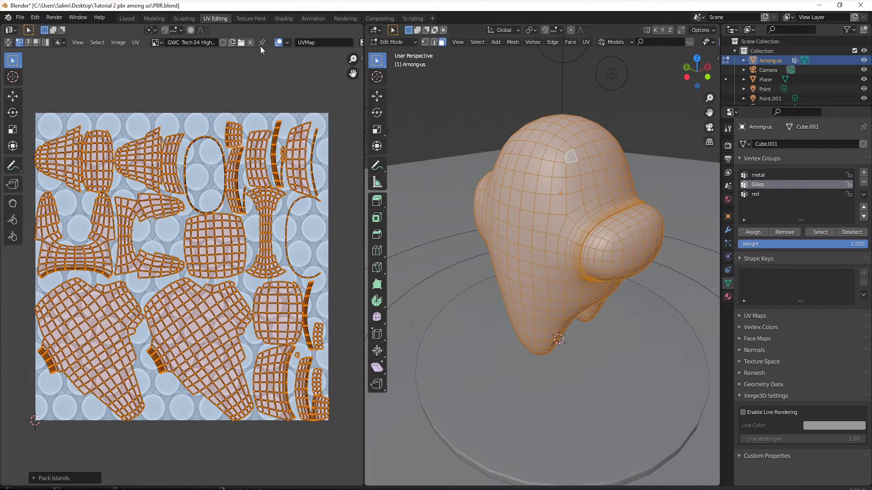
# - In the Shading workspace, set the red material's Mapping node scale to 6 on X, Y and Z
pyautogui.click(287, 21)
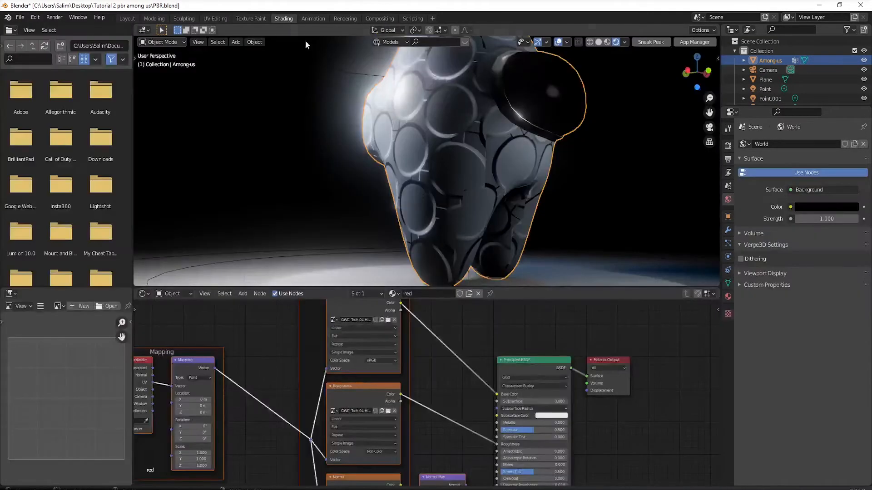
pyautogui.moveTo(556, 192); pyautogui.dragTo(536, 209, button='middle')
pyautogui.scroll(-2, 483, 202)
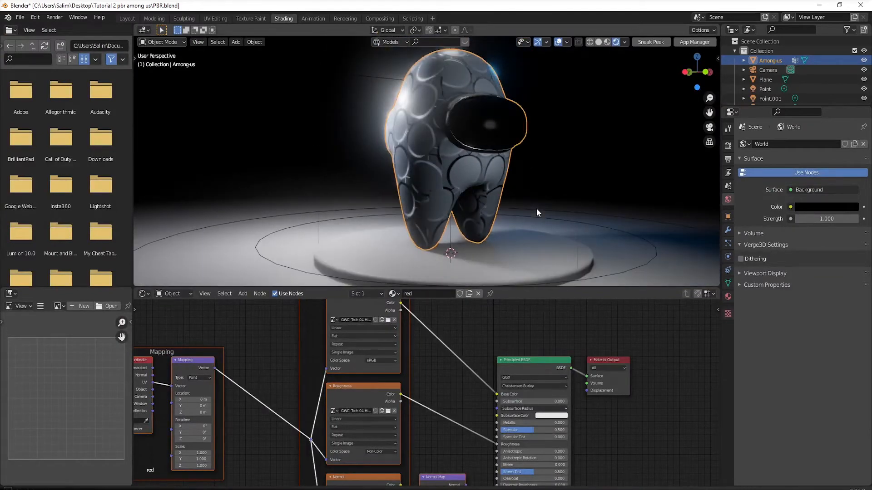
pyautogui.moveTo(201, 453)
pyautogui.mouseDown()
pyautogui.moveTo(191, 453)
pyautogui.moveTo(201, 451)
pyautogui.mouseUp()
pyautogui.click(201, 453)
pyautogui.write('6')
pyautogui.press('Tab')
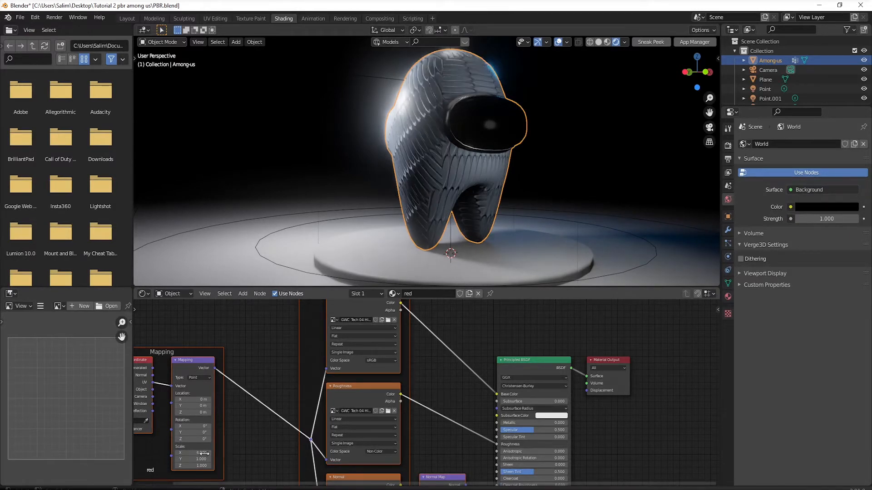
pyautogui.write('6')
pyautogui.press('Tab')
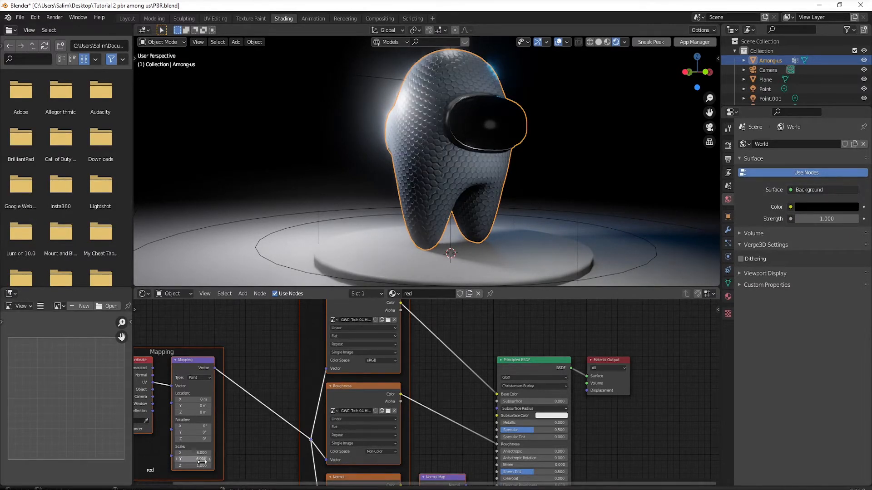
pyautogui.write('6')
pyautogui.press('Return')
# - Insert a MixRGB node between the Base Color texture and the Principled BSDF's Base Color, and set its Color2 to red
pyautogui.moveTo(394, 195); pyautogui.dragTo(554, 188, button='middle')
pyautogui.moveTo(463, 179); pyautogui.dragTo(383, 179, button='middle')
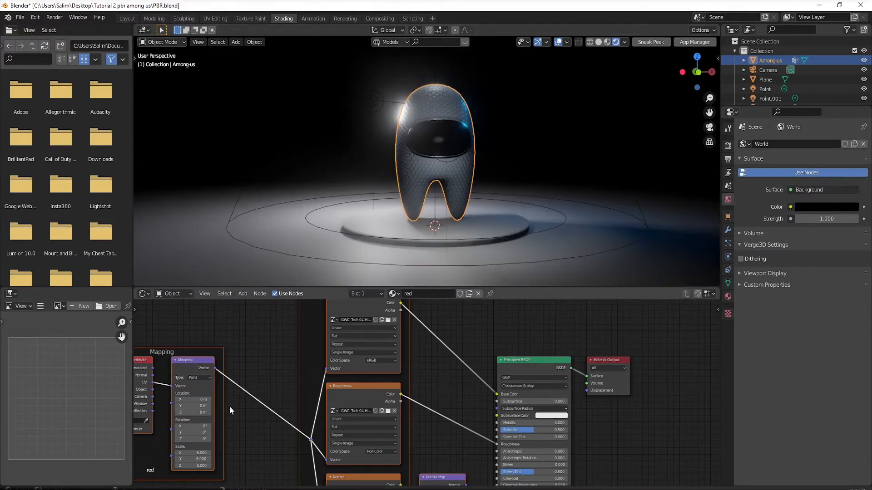
pyautogui.moveTo(230, 406)
pyautogui.mouseDown(button='middle')
pyautogui.moveTo(318, 351)
pyautogui.moveTo(323, 360)
pyautogui.moveTo(229, 417)
pyautogui.mouseUp(button='middle')
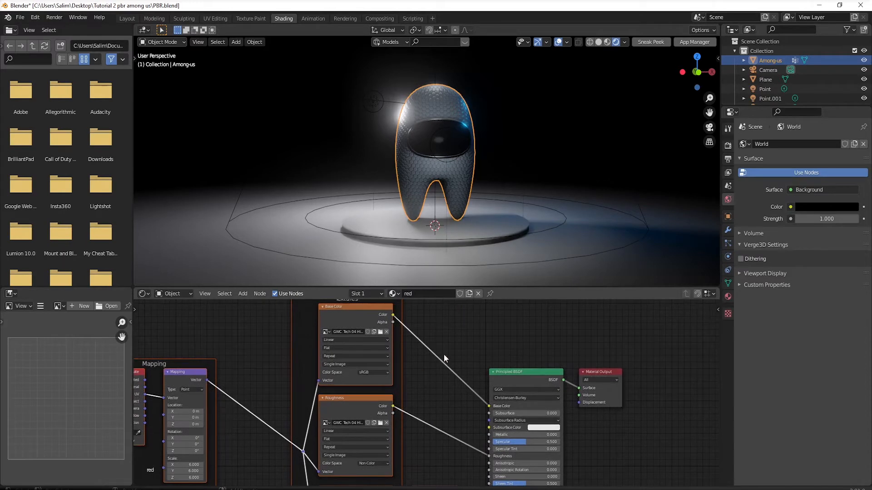
pyautogui.moveTo(444, 356); pyautogui.dragTo(402, 367, button='middle')
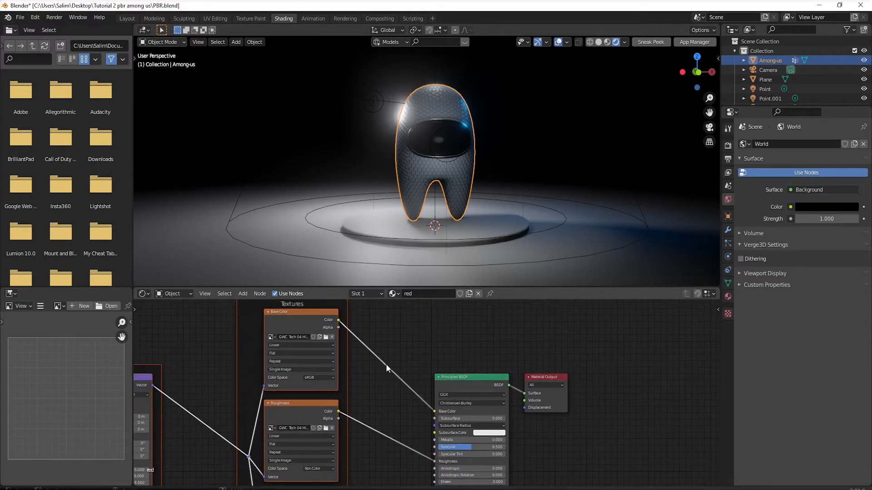
pyautogui.hotkey('shift', 'a')
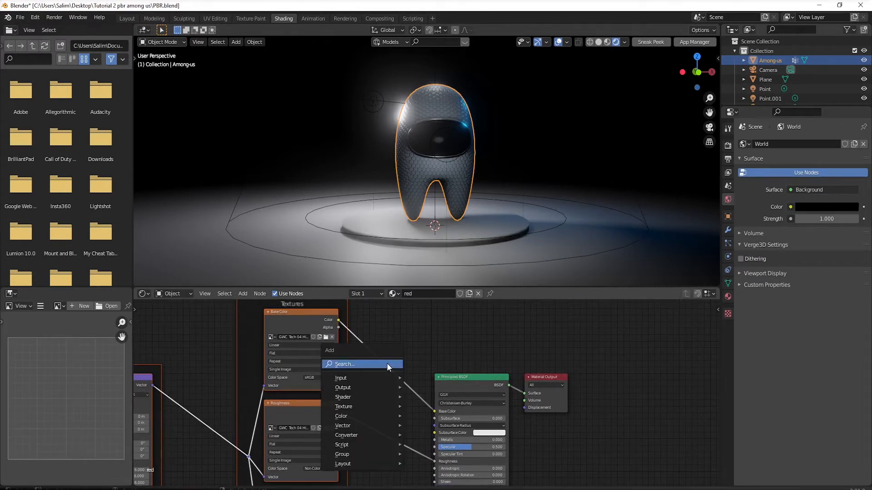
pyautogui.moveTo(387, 377)
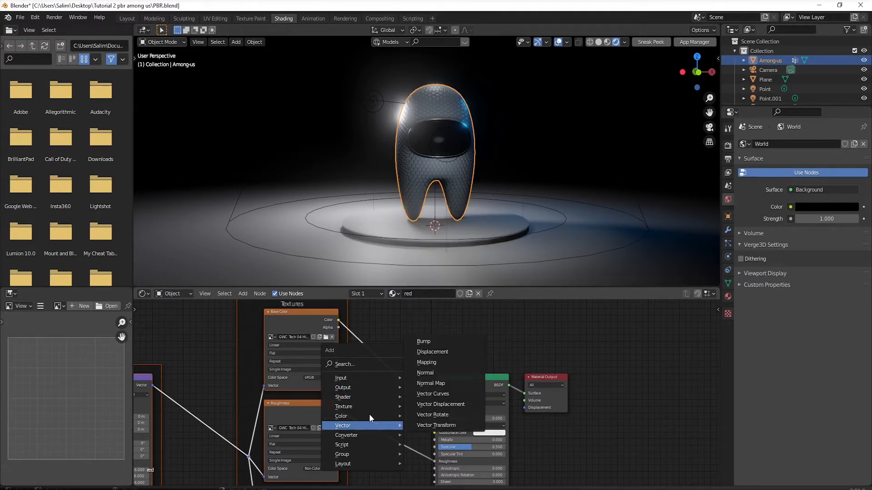
pyautogui.moveTo(353, 416)
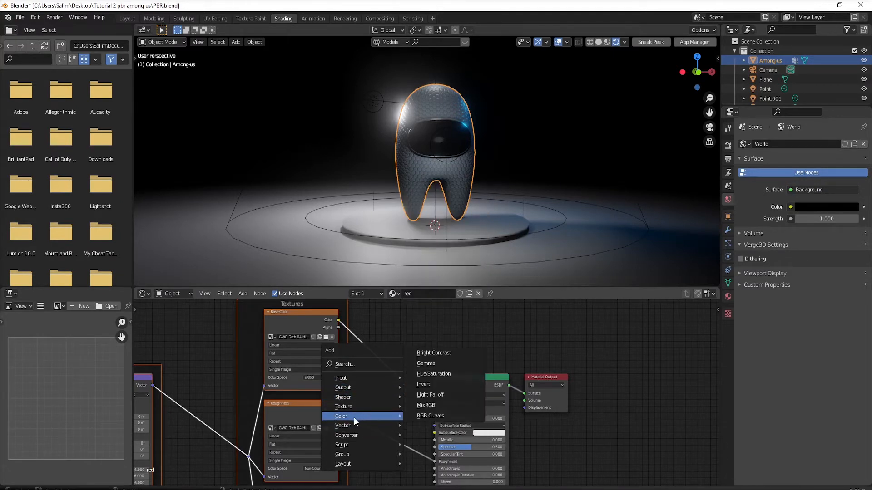
pyautogui.click(431, 405)
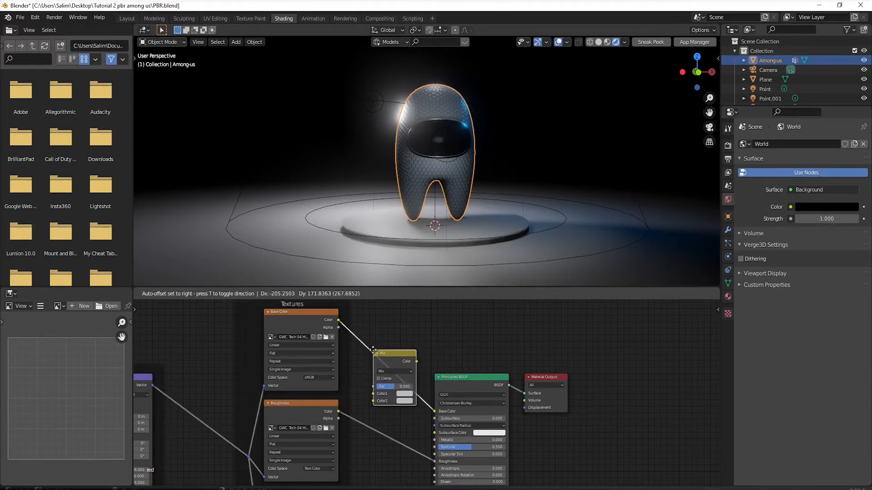
pyautogui.click(367, 351)
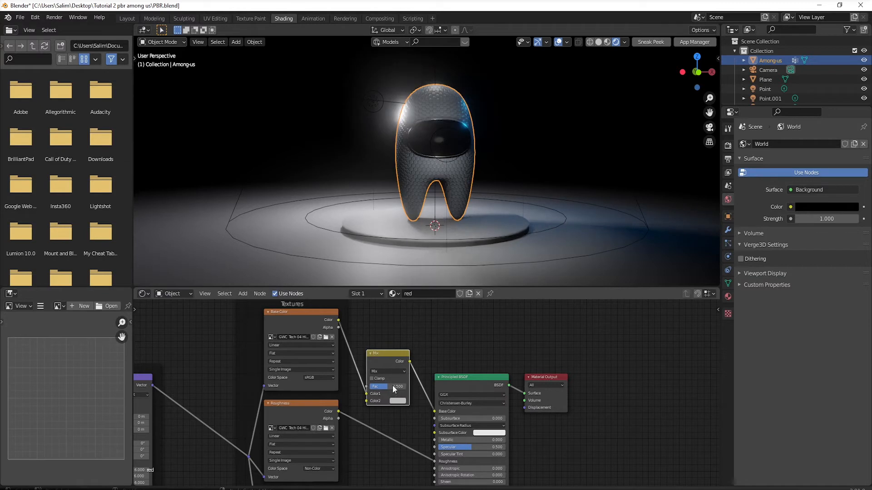
pyautogui.click(400, 401)
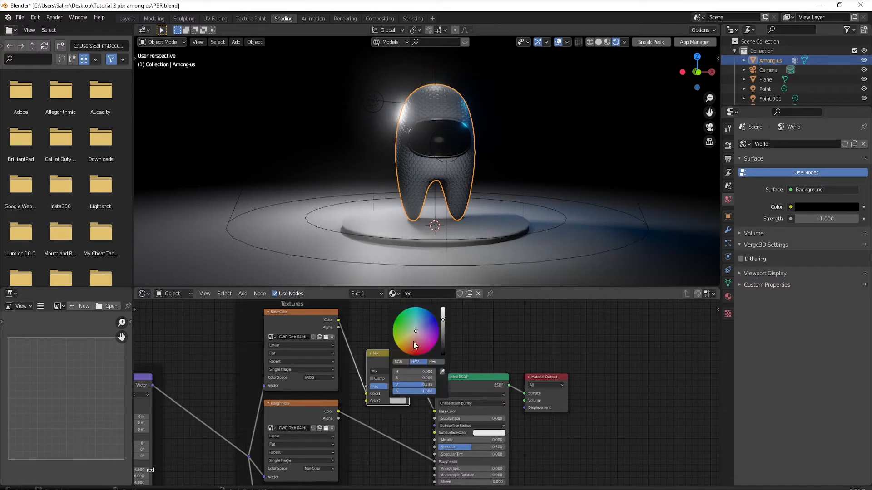
pyautogui.moveTo(413, 341); pyautogui.dragTo(413, 353)
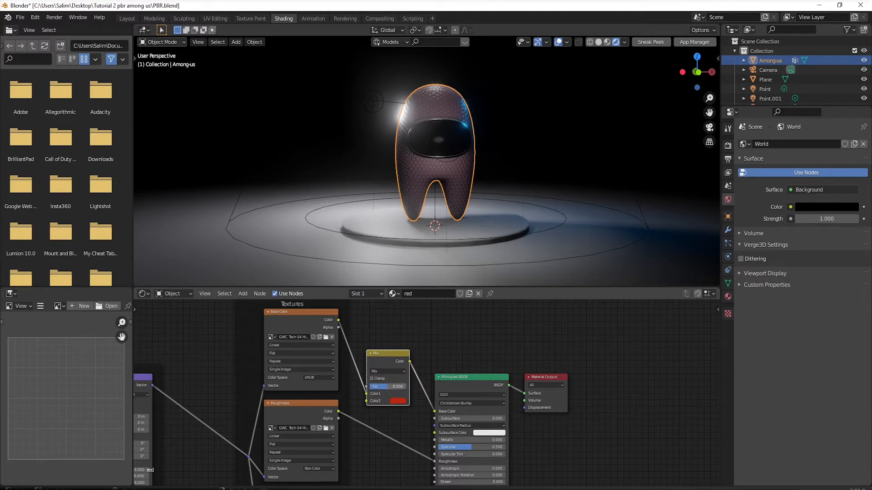
# - Set the Mix node's factor to 1 and the Normal Map node's strength to 3 in the red material
pyautogui.moveTo(388, 387); pyautogui.dragTo(408, 387)
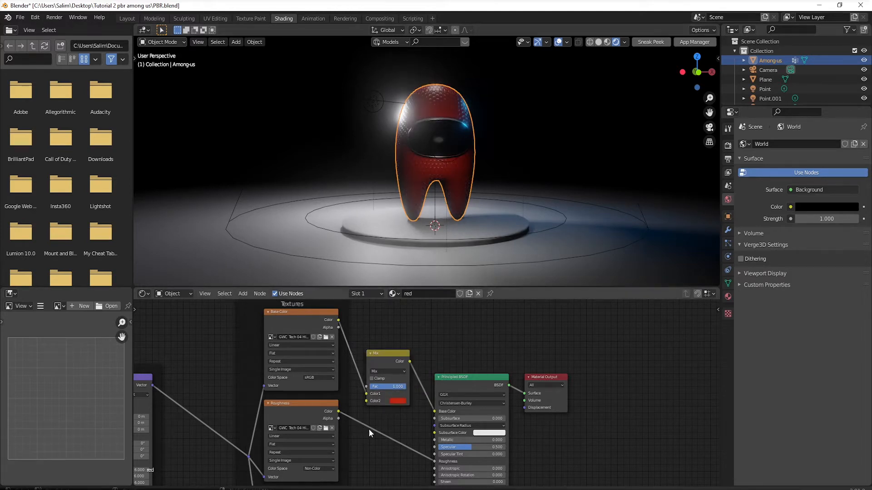
pyautogui.moveTo(412, 444); pyautogui.dragTo(435, 333, button='middle')
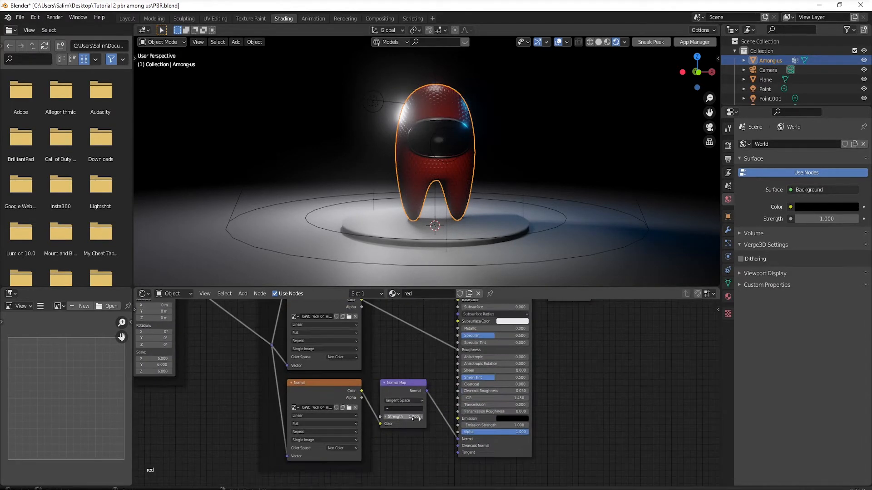
pyautogui.moveTo(416, 418); pyautogui.dragTo(459, 418)
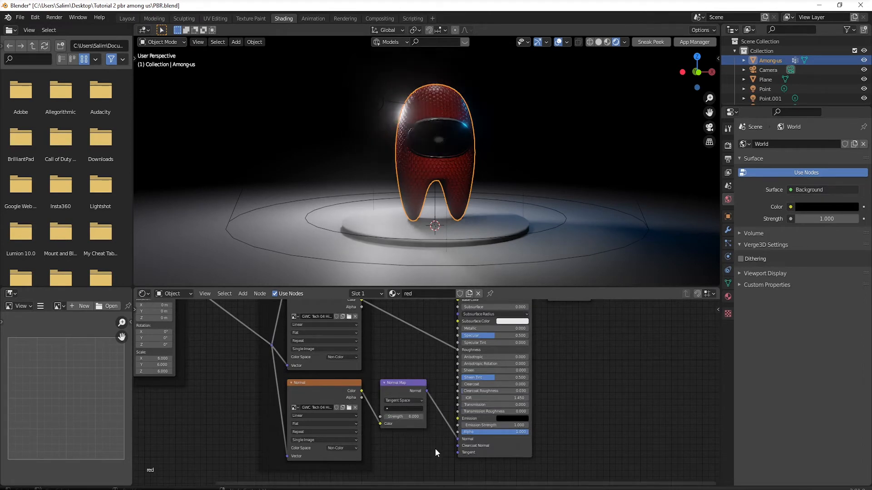
pyautogui.click(416, 417)
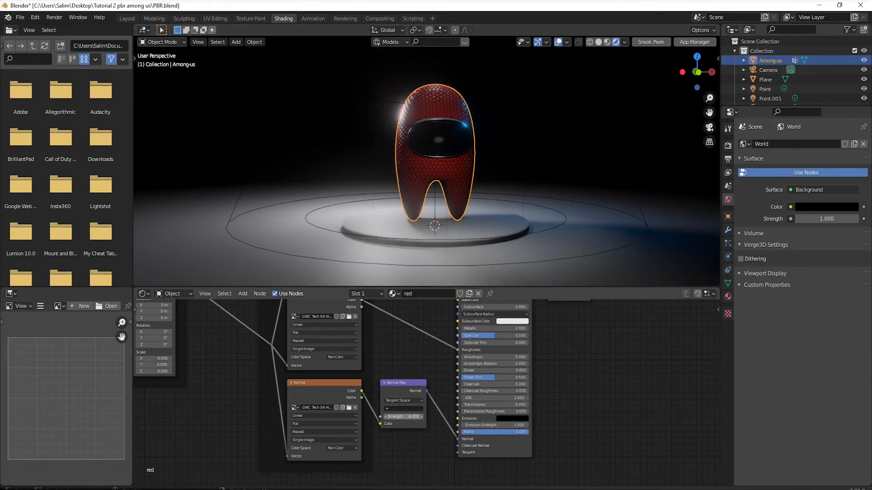
pyautogui.write('6.03')
pyautogui.press('Return')
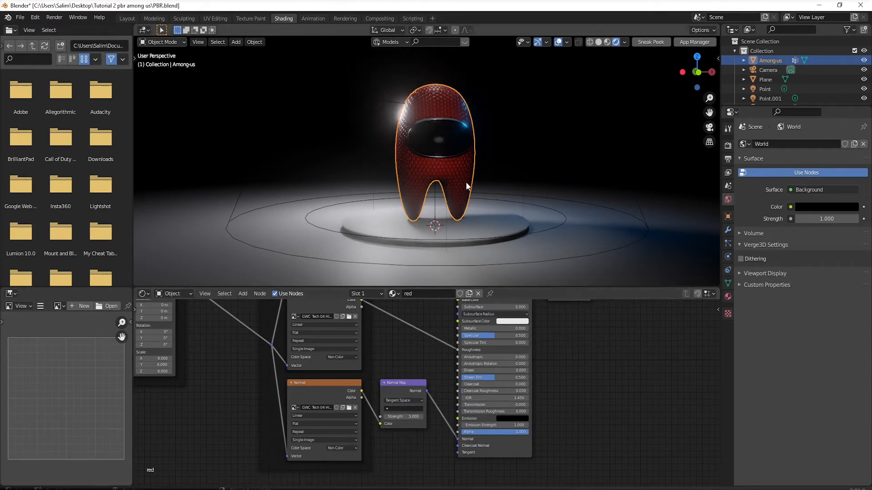
# - Set the red material's Mapping node scale to 9 on X, Y and Z
pyautogui.click(161, 358)
pyautogui.write('9')
pyautogui.press('Return')
pyautogui.click(161, 364)
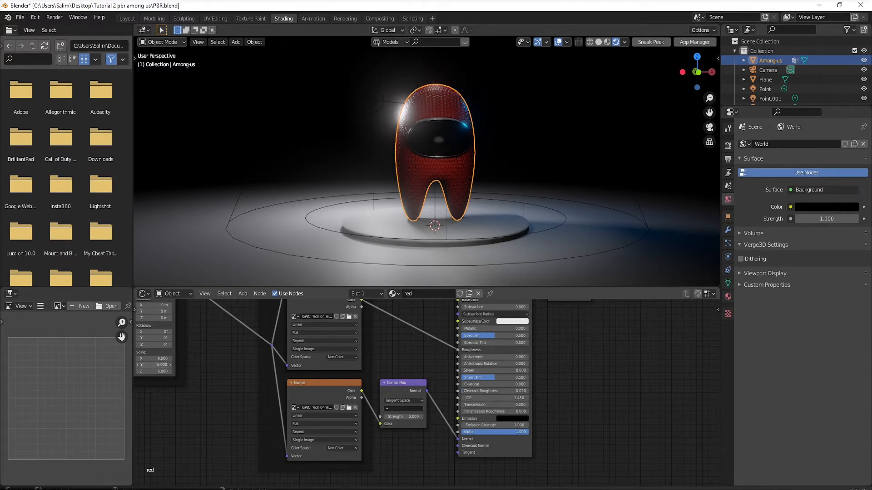
pyautogui.write('9')
pyautogui.press('Return')
pyautogui.click(164, 372)
pyautogui.write('9')
pyautogui.press('Return')
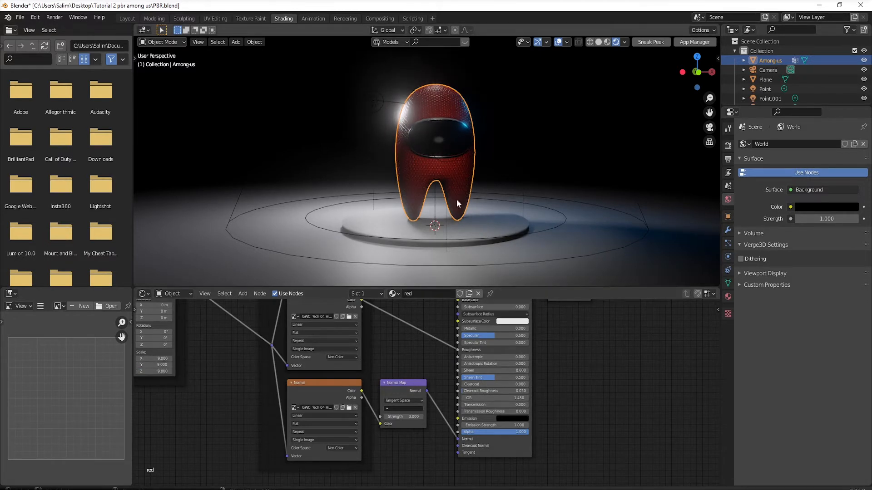
pyautogui.scroll(2, 467, 167)
pyautogui.moveTo(489, 174); pyautogui.dragTo(448, 175, button='middle')
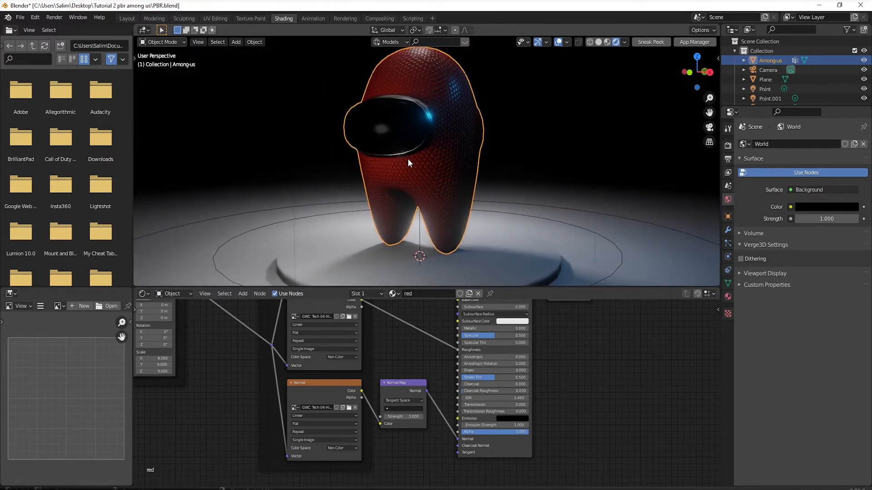
# - Select the round floor under the character and apply its scale in the Layout workspace
pyautogui.click(288, 272)
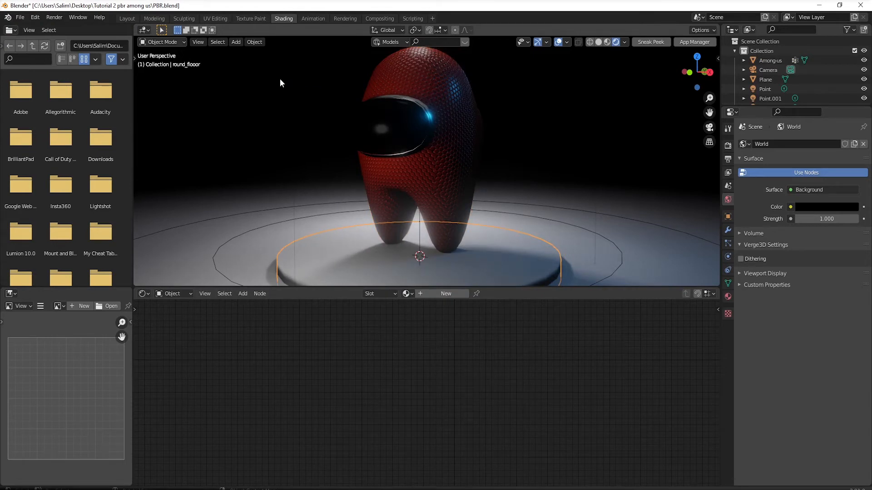
pyautogui.click(128, 19)
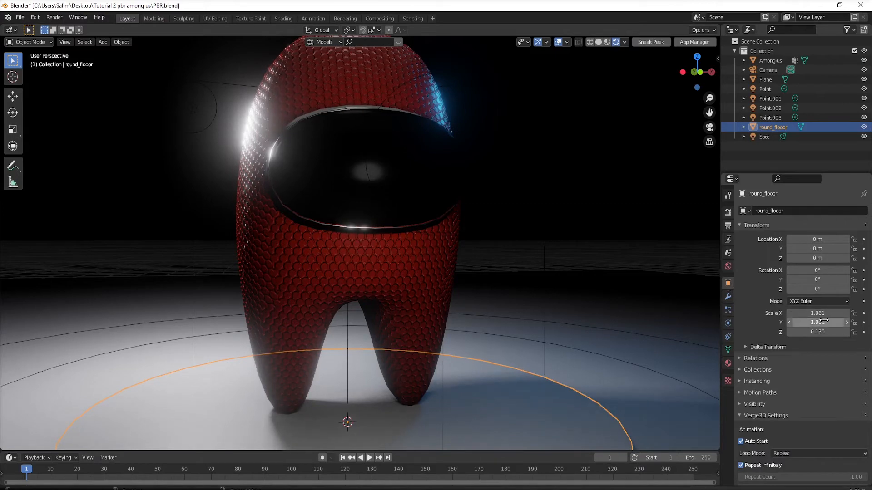
pyautogui.keyDown('shift'); pyautogui.moveTo(561, 316); pyautogui.dragTo(533, 226, button='middle'); pyautogui.keyUp('shift')
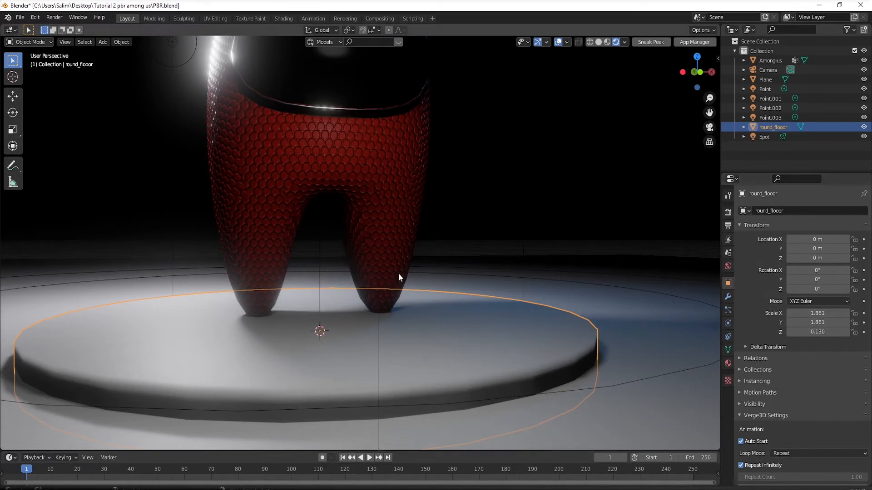
pyautogui.click(124, 42)
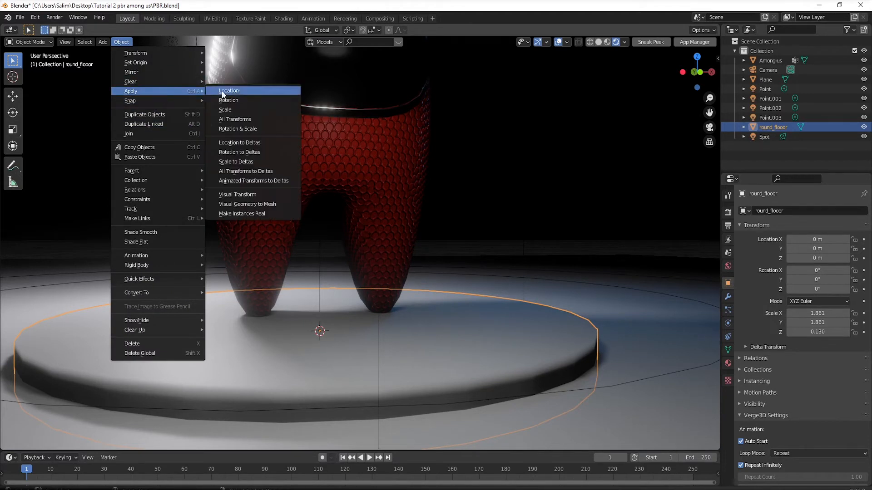
pyautogui.moveTo(178, 92)
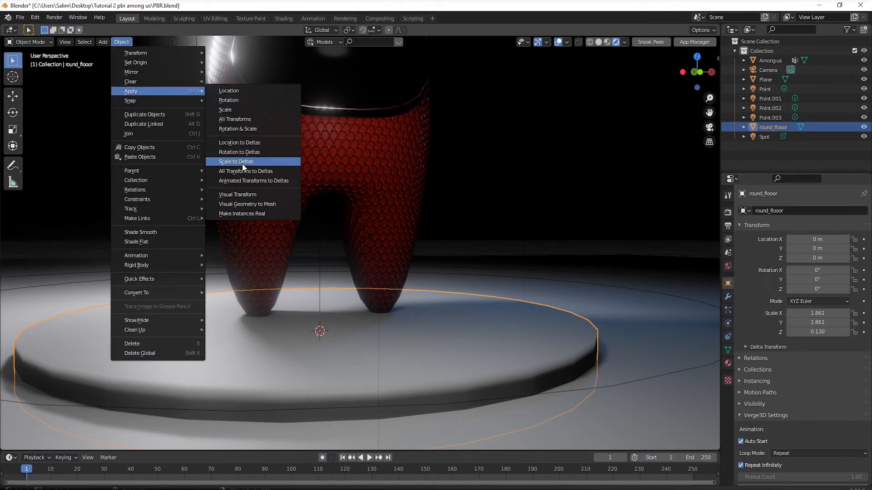
pyautogui.click(240, 112)
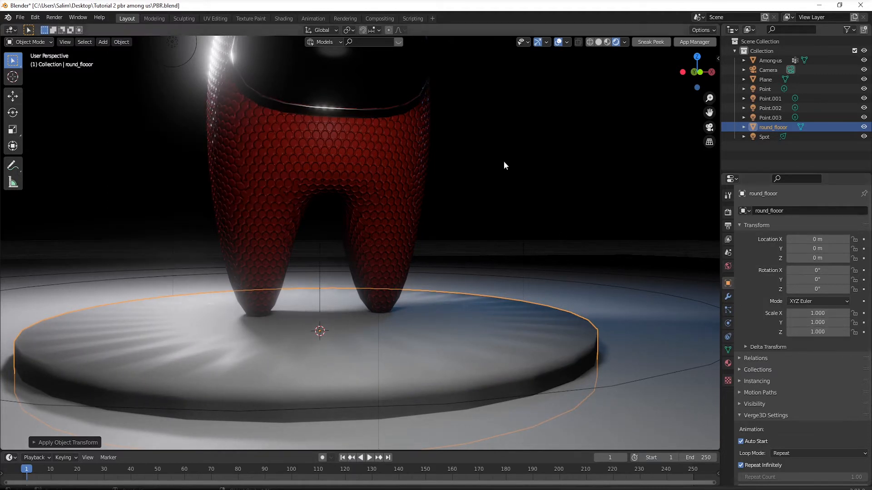
pyautogui.click(122, 42)
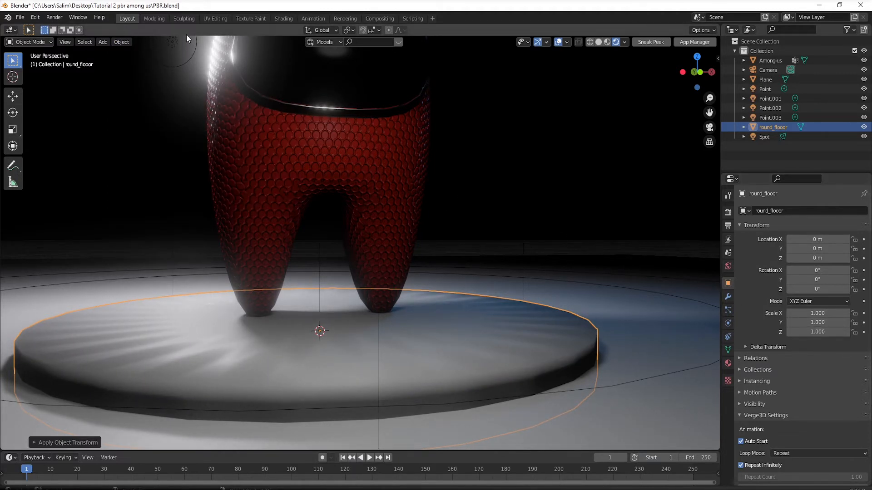
# - Examine the round floor's UV layout in the UV Editing workspace
pyautogui.click(216, 18)
pyautogui.moveTo(613, 315); pyautogui.dragTo(629, 287, button='middle')
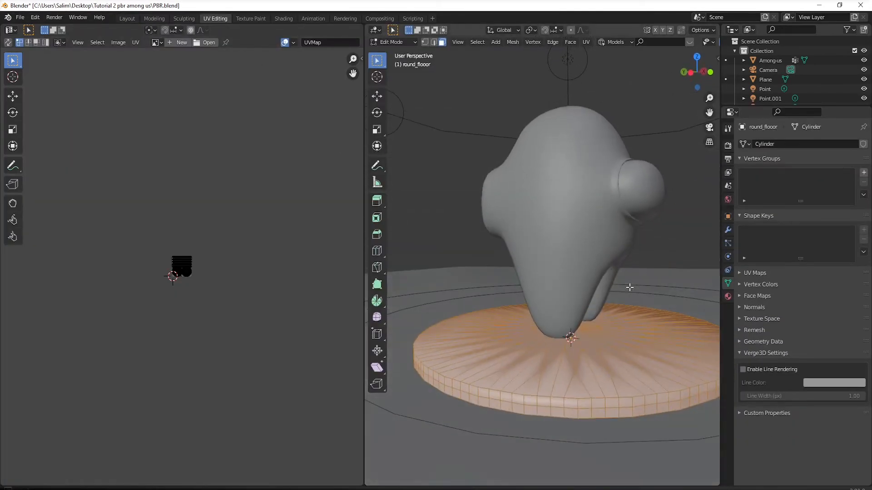
pyautogui.scroll(10, 166, 288)
pyautogui.scroll(3, 188, 282)
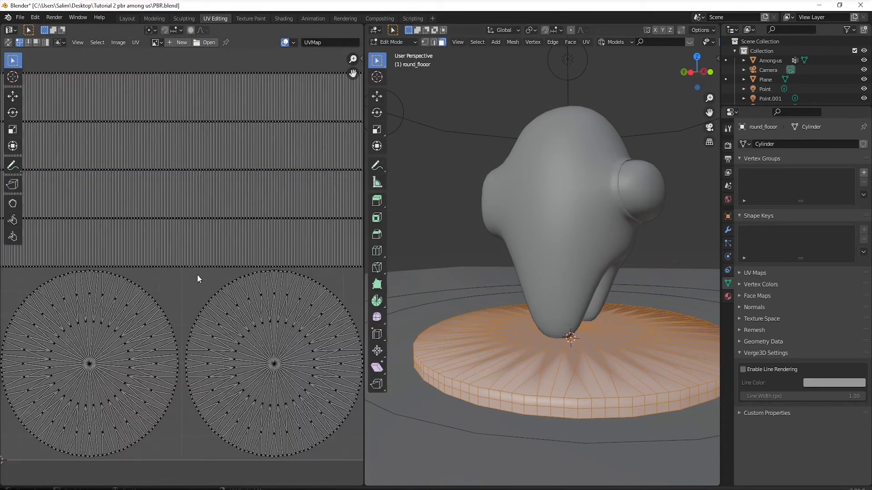
pyautogui.scroll(-1, 214, 276)
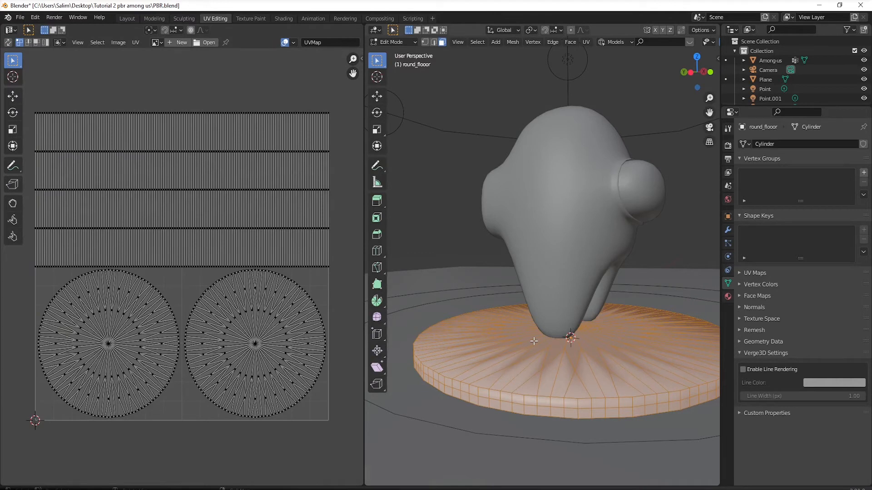
pyautogui.click(511, 45)
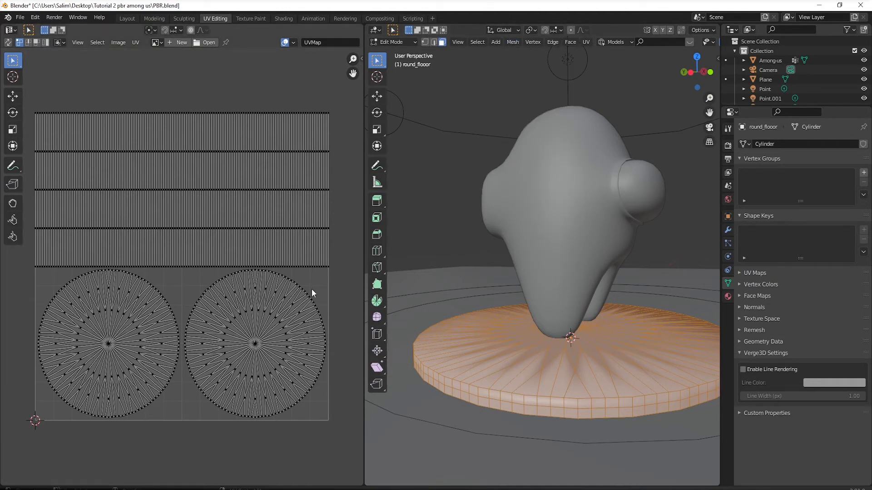
# - In the Shading workspace, create a new material for the round floor
pyautogui.click(285, 18)
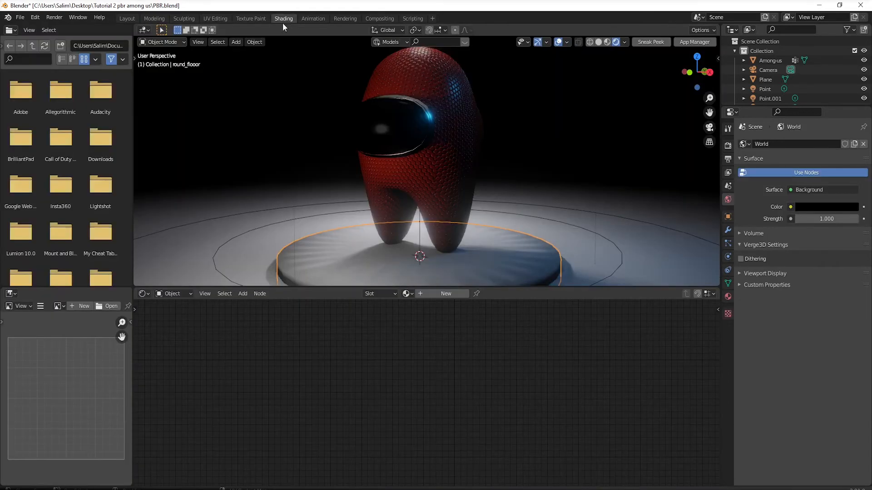
pyautogui.moveTo(499, 262); pyautogui.dragTo(518, 237, button='middle')
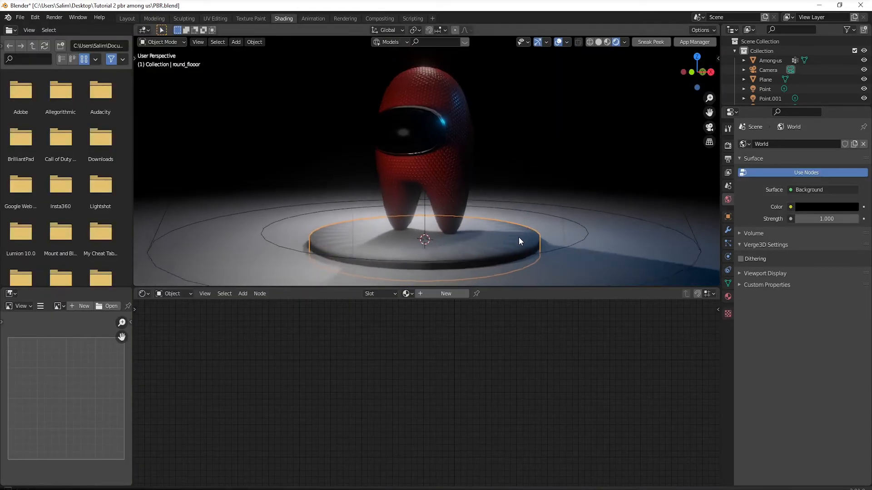
pyautogui.click(446, 293)
pyautogui.moveTo(585, 340); pyautogui.dragTo(554, 399, button='middle')
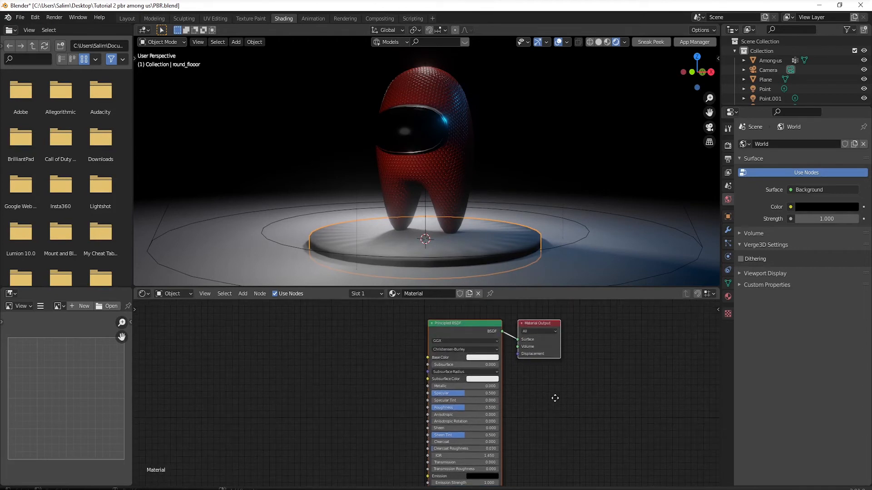
# - Load all the images in the CityStreetSidewalkCobblestone 001 folder onto the floor material's Principled BSDF with Principled Texture Setup
pyautogui.click(464, 323)
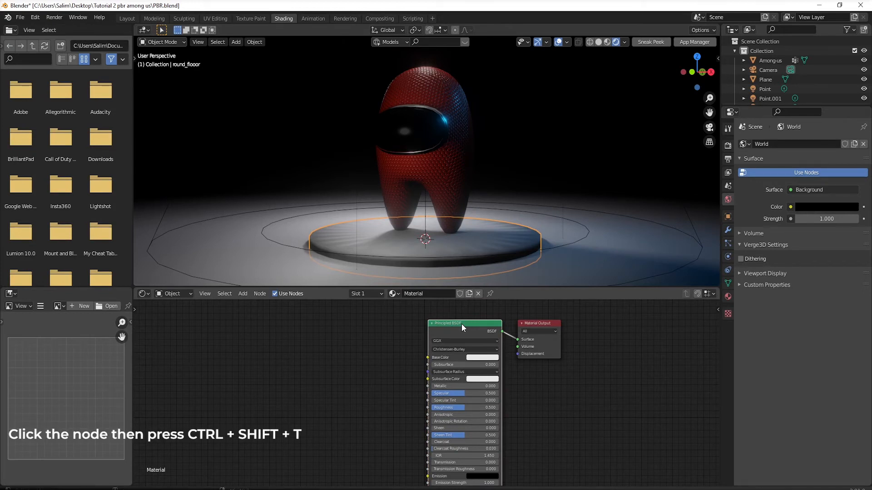
pyautogui.hotkey('ctrl', 'shift', 't')
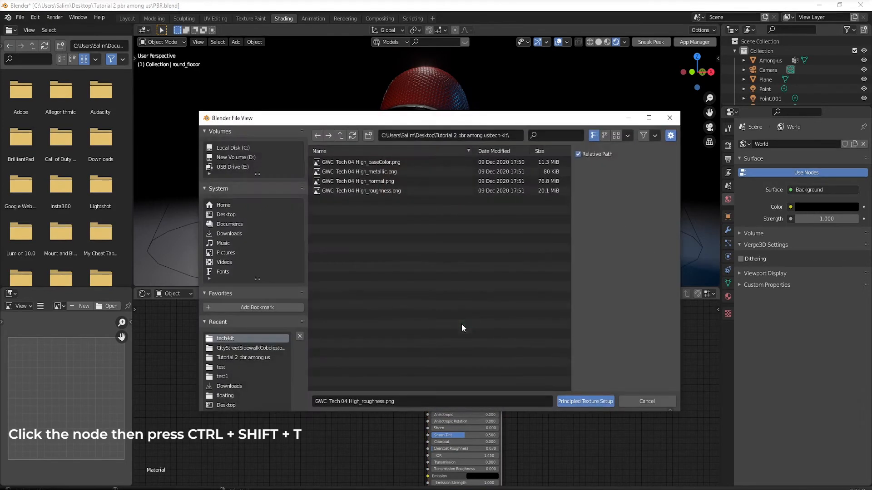
pyautogui.click(340, 137)
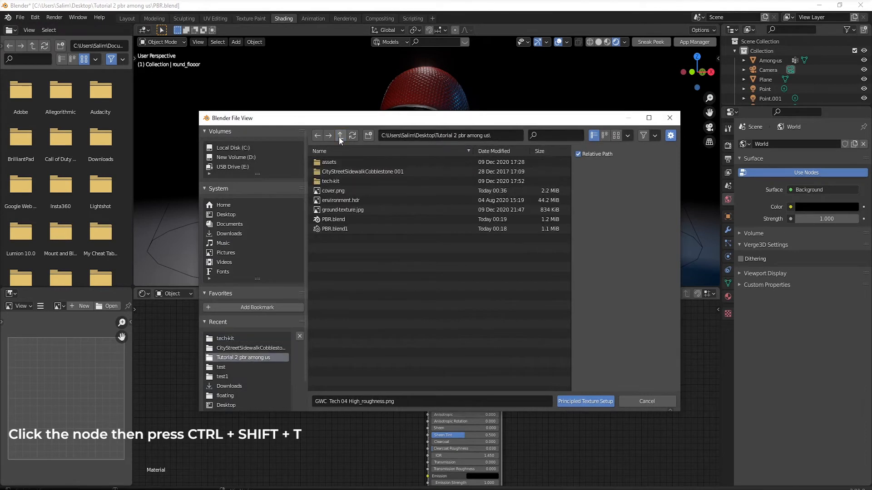
pyautogui.doubleClick(345, 173)
pyautogui.moveTo(472, 260); pyautogui.dragTo(380, 159)
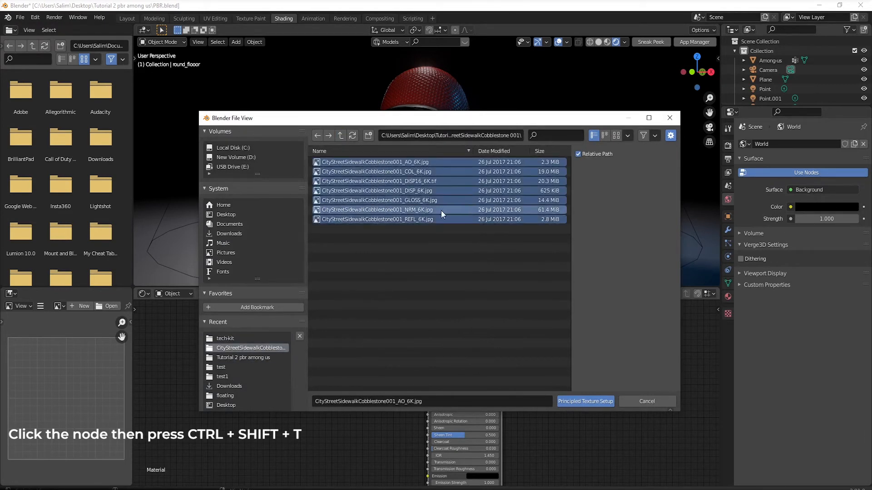
pyautogui.click(573, 403)
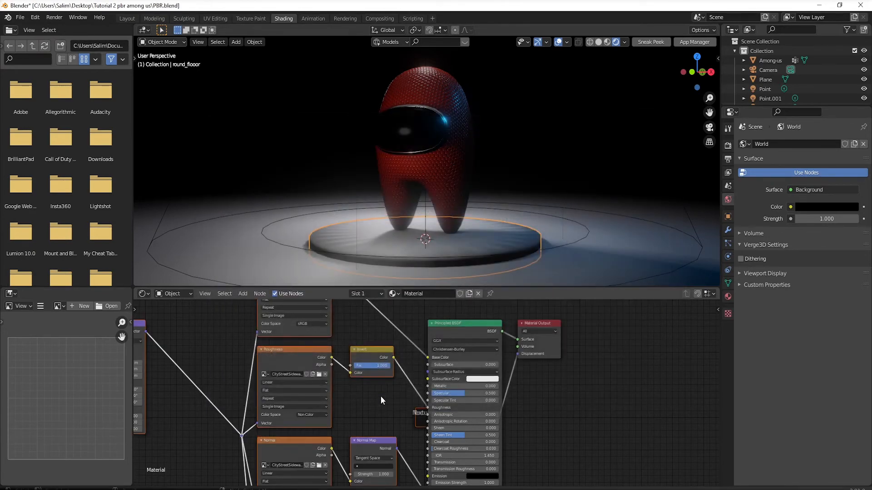
pyautogui.press('Home')
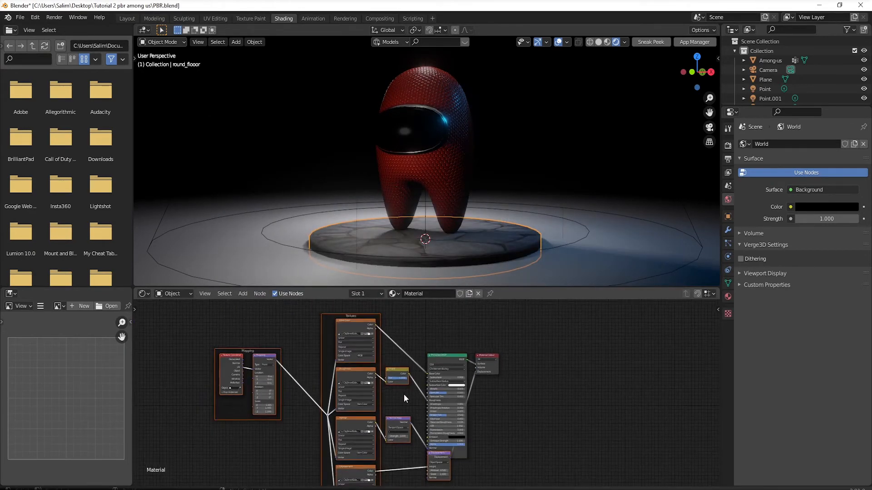
pyautogui.moveTo(404, 394); pyautogui.dragTo(381, 376, button='middle')
pyautogui.scroll(-2, 386, 388)
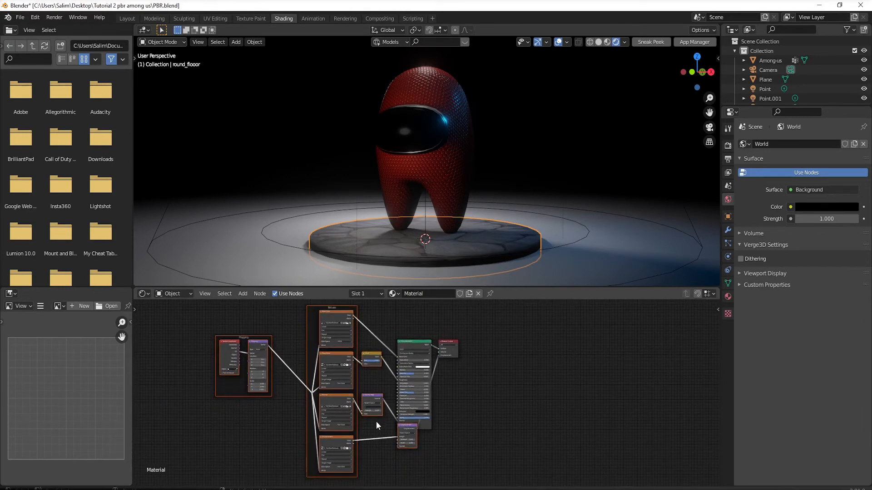
# - Set the floor material's Mapping node scale to 6 on X, Y and Z
pyautogui.scroll(2, 449, 249)
pyautogui.moveTo(449, 249); pyautogui.dragTo(496, 223, button='middle')
pyautogui.scroll(2, 486, 259)
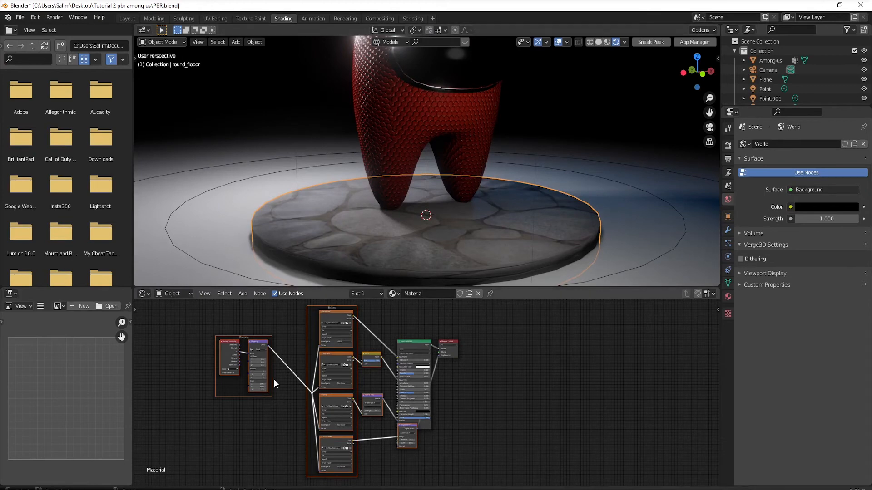
pyautogui.scroll(2, 277, 384)
pyautogui.scroll(6, 272, 392)
pyautogui.moveTo(284, 372); pyautogui.dragTo(500, 360, button='middle')
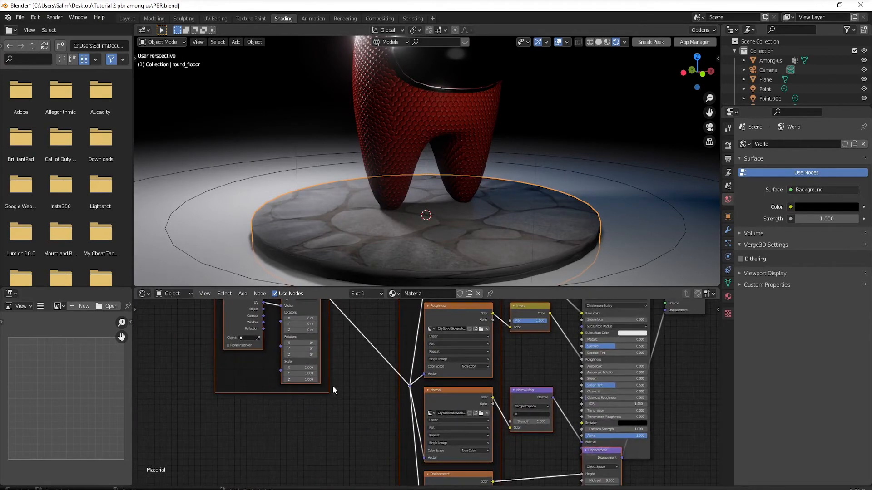
pyautogui.scroll(3, 323, 383)
pyautogui.click(254, 358)
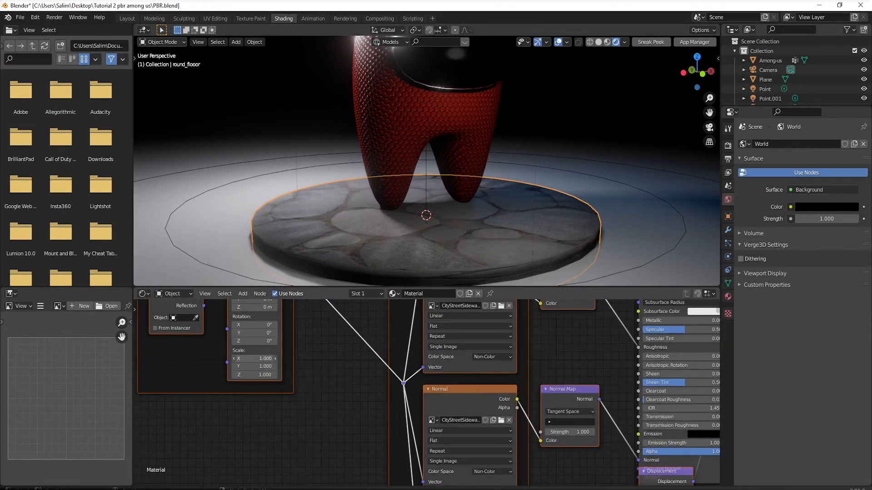
pyautogui.write('6')
pyautogui.press('Return')
pyautogui.click(268, 367)
pyautogui.write('6')
pyautogui.press('Return')
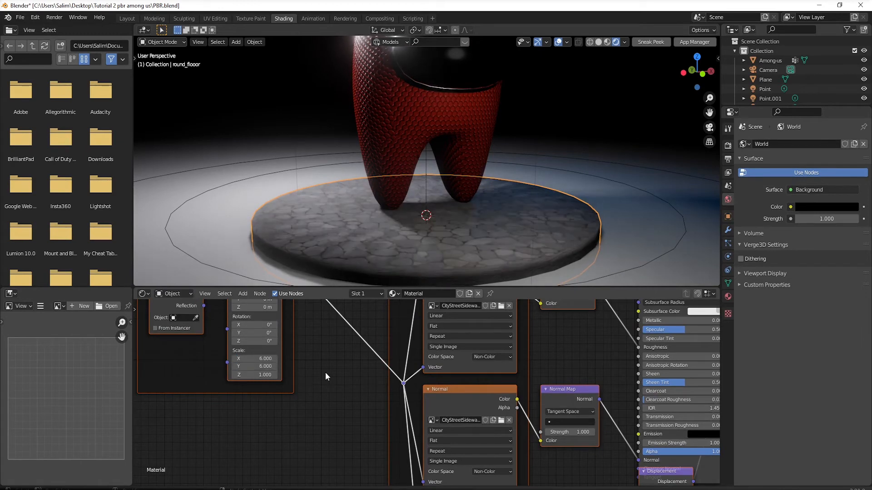
pyautogui.click(270, 375)
pyautogui.write('6')
pyautogui.press('Return')
# - In the UV Editing workspace, unwrap all faces of the round floor with Smart UV Project
pyautogui.scroll(1, 508, 167)
pyautogui.moveTo(508, 166)
pyautogui.mouseDown(button='middle')
pyautogui.moveTo(497, 144)
pyautogui.moveTo(503, 152)
pyautogui.mouseUp(button='middle')
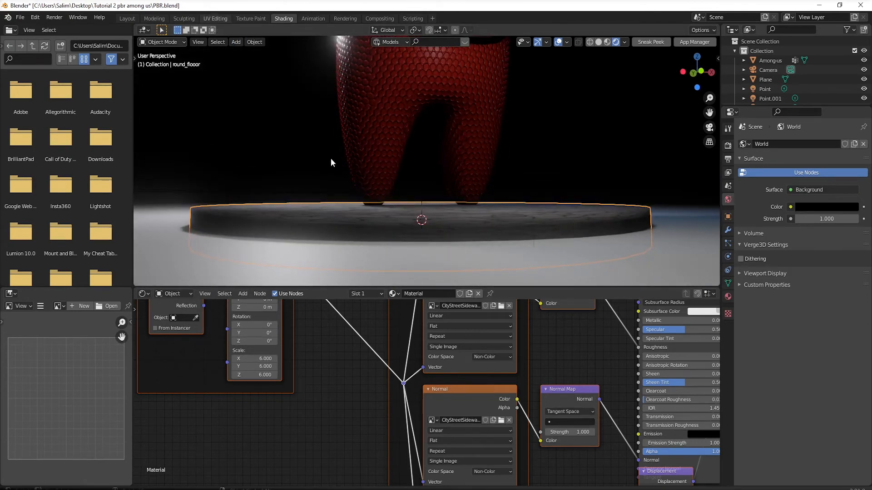
pyautogui.scroll(-15, 211, 221)
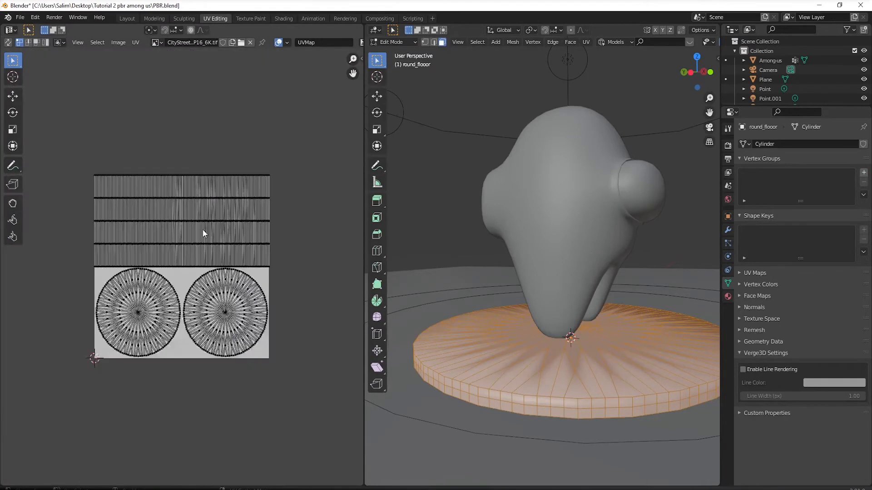
pyautogui.scroll(2, 202, 230)
pyautogui.rightClick(524, 333)
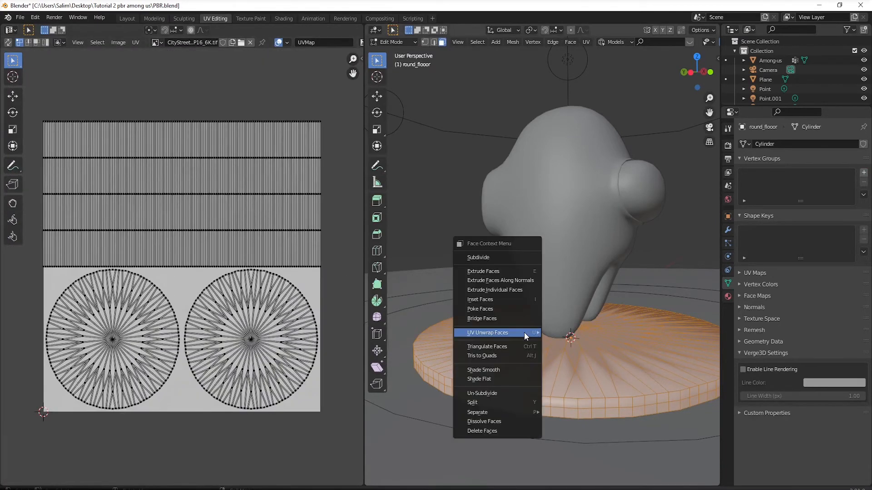
pyautogui.moveTo(524, 333)
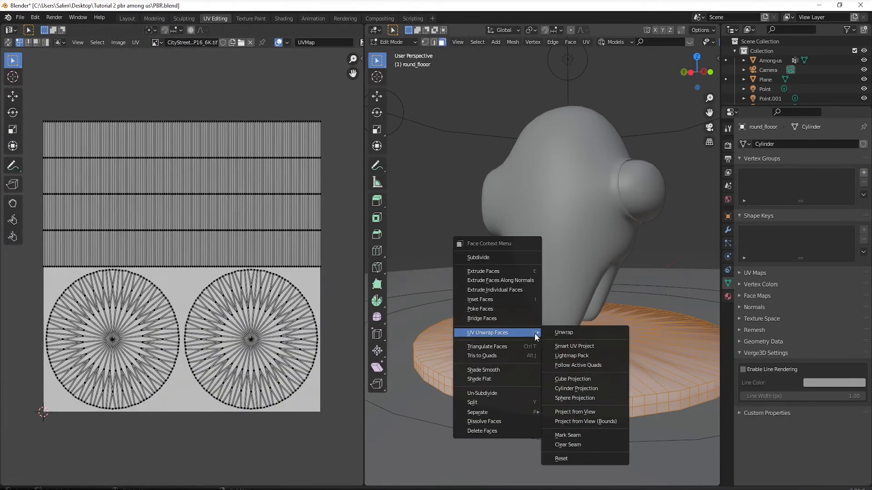
pyautogui.click(590, 348)
pyautogui.click(608, 427)
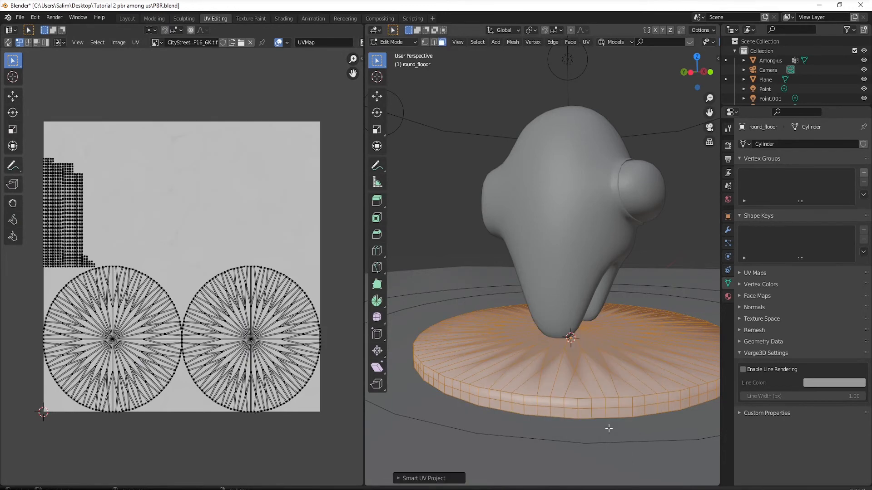
# - Back in the Shading workspace, set the floor material's Normal Map strength to 16
pyautogui.click(283, 19)
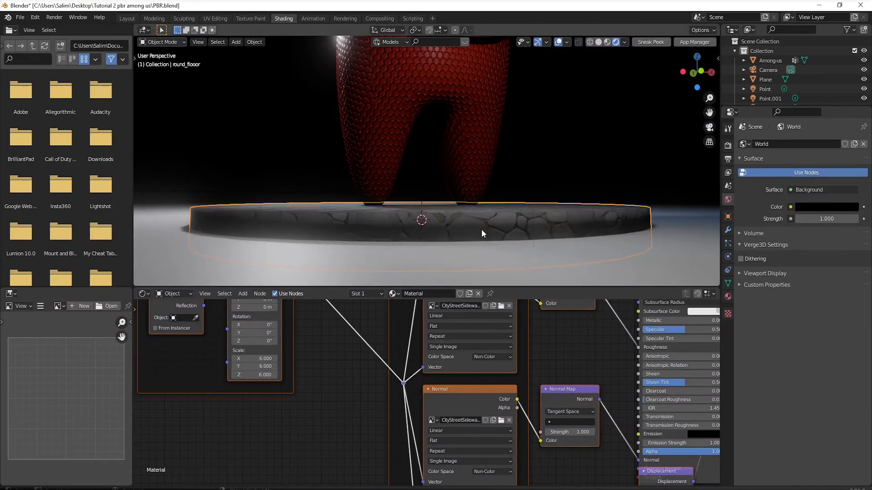
pyautogui.moveTo(351, 373); pyautogui.dragTo(323, 398, button='middle')
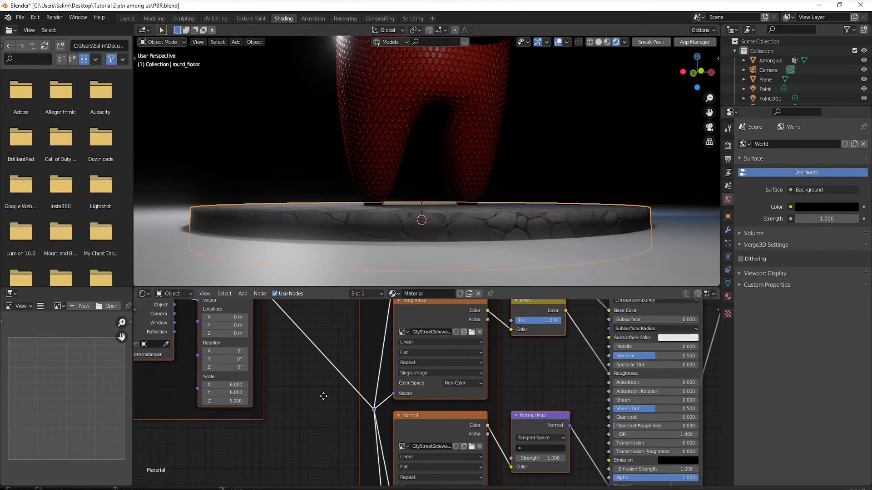
pyautogui.moveTo(580, 388); pyautogui.dragTo(550, 338, button='middle')
pyautogui.click(526, 408)
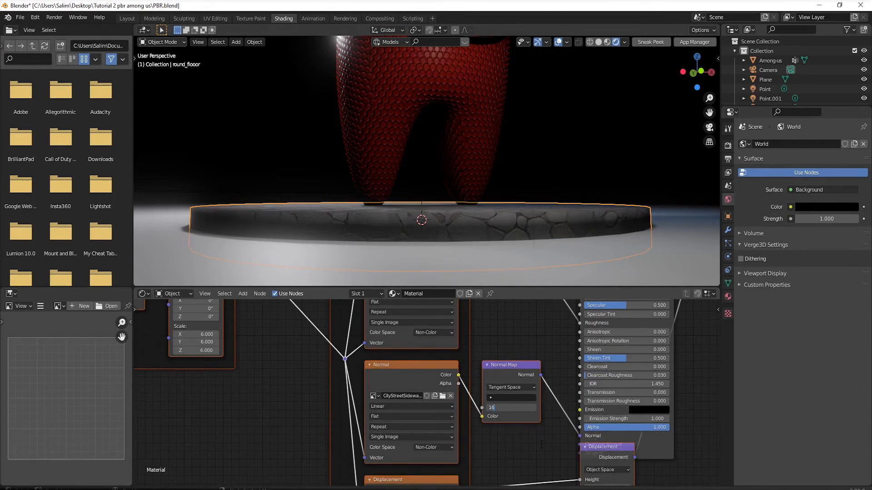
pyautogui.write('16')
pyautogui.press('Return')
# - Move the floor material's Displacement node clear of the Principled BSDF and set its Midlevel to 3 and Scale to 9
pyautogui.moveTo(542, 444); pyautogui.dragTo(527, 384, button='middle')
pyautogui.moveTo(596, 386); pyautogui.dragTo(555, 411)
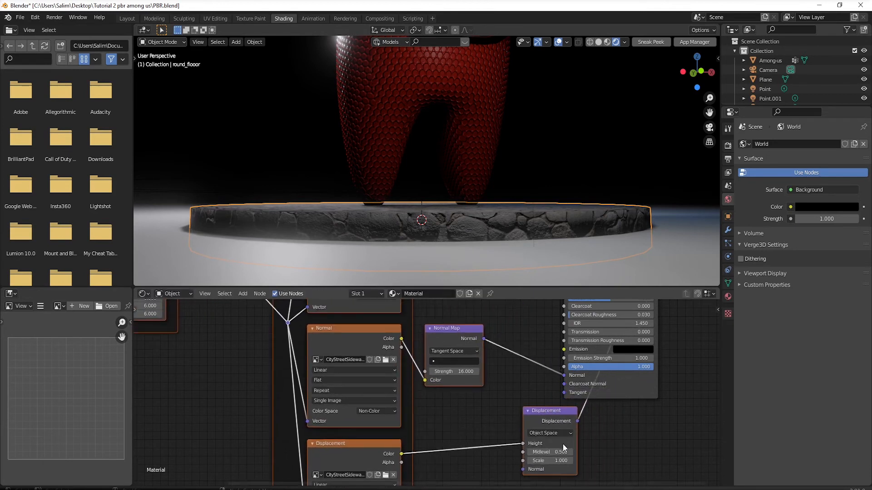
pyautogui.click(561, 452)
pyautogui.write('3')
pyautogui.press('Return')
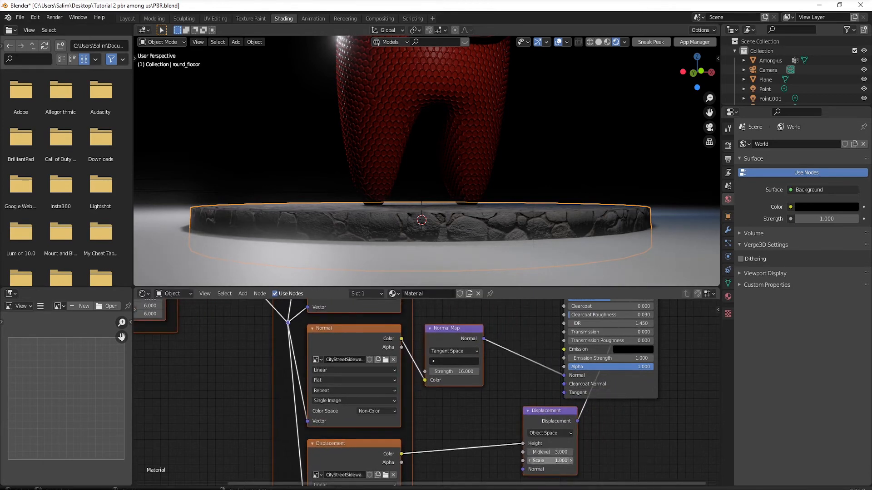
pyautogui.click(565, 461)
pyautogui.write('1.0')
pyautogui.press('BackSpace')
pyautogui.press('BackSpace')
pyautogui.press('BackSpace')
pyautogui.write('9')
pyautogui.press('Return')
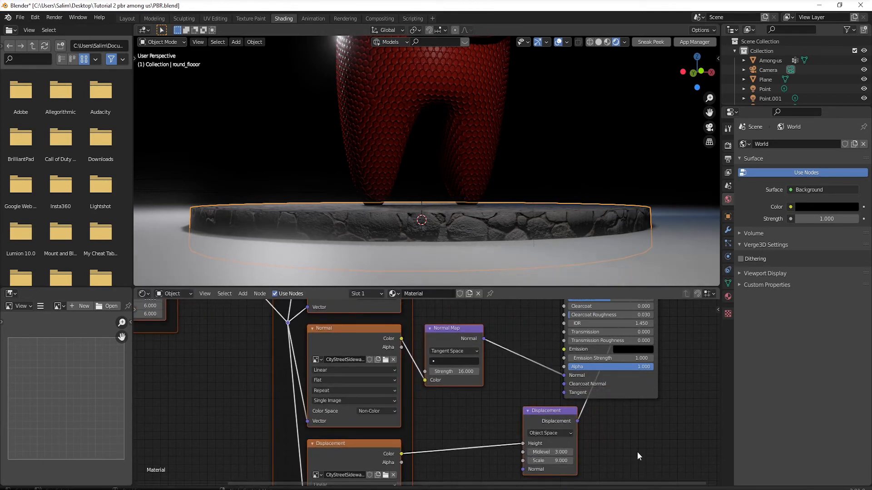
pyautogui.moveTo(487, 154); pyautogui.dragTo(484, 217, button='middle')
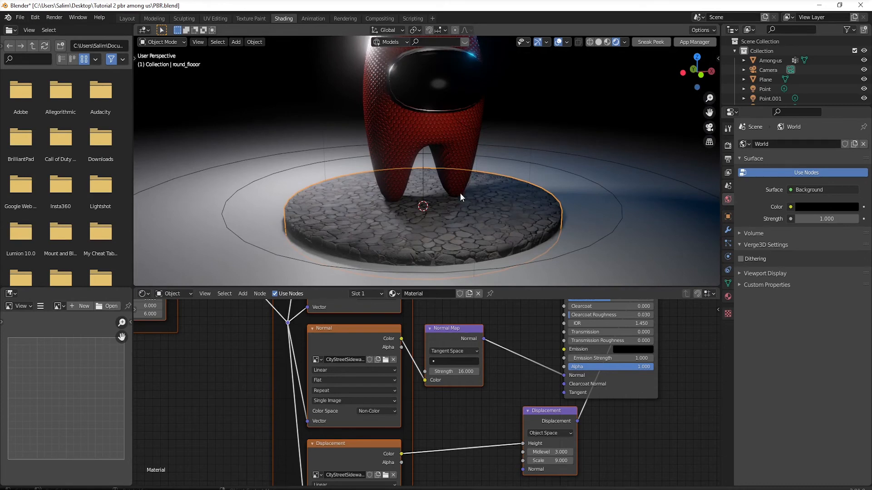
# - In the Layout workspace, check the camera's framing, render a still image of the scene and close the render window
pyautogui.click(127, 18)
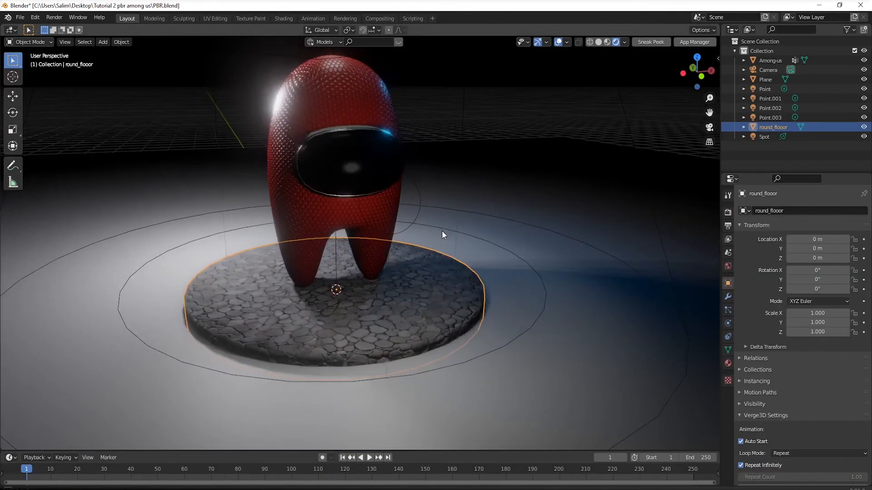
pyautogui.moveTo(442, 231); pyautogui.dragTo(451, 232, button='middle')
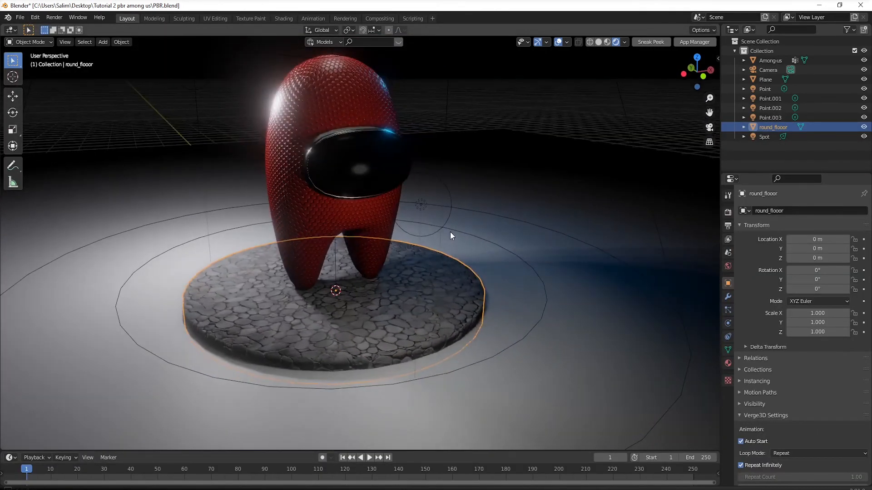
pyautogui.click(709, 128)
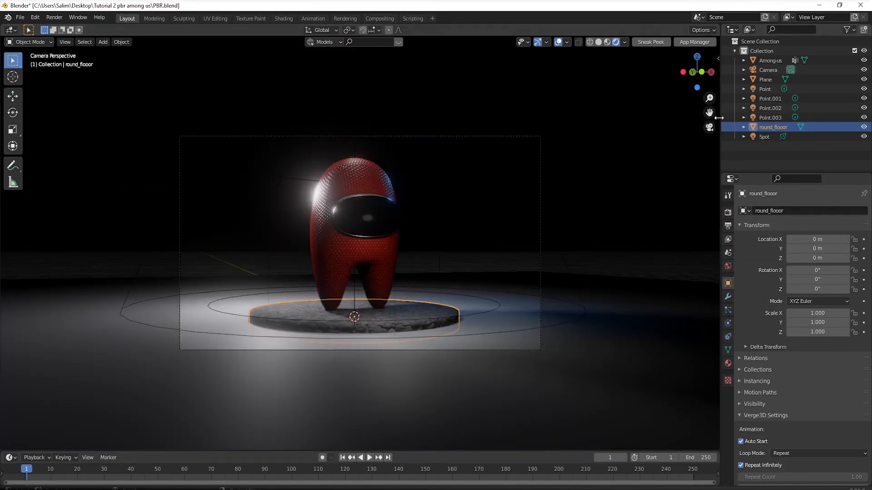
pyautogui.click(710, 127)
pyautogui.click(52, 17)
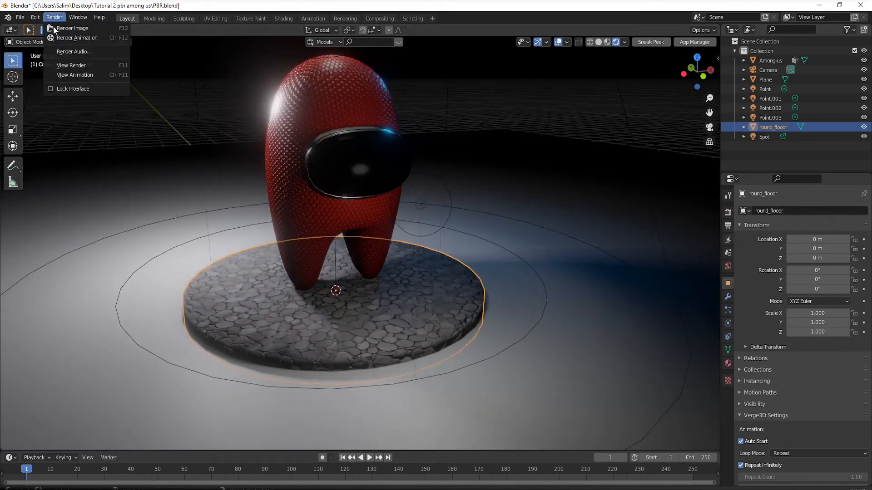
pyautogui.click(84, 30)
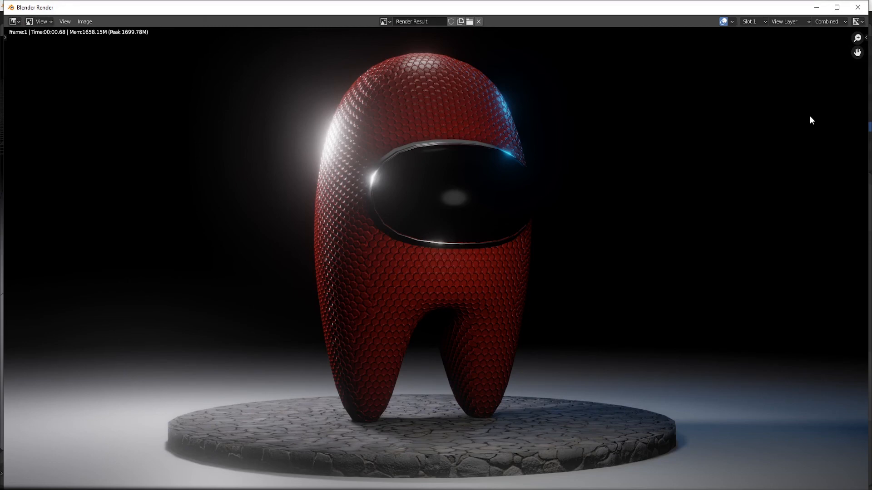
pyautogui.click(857, 8)
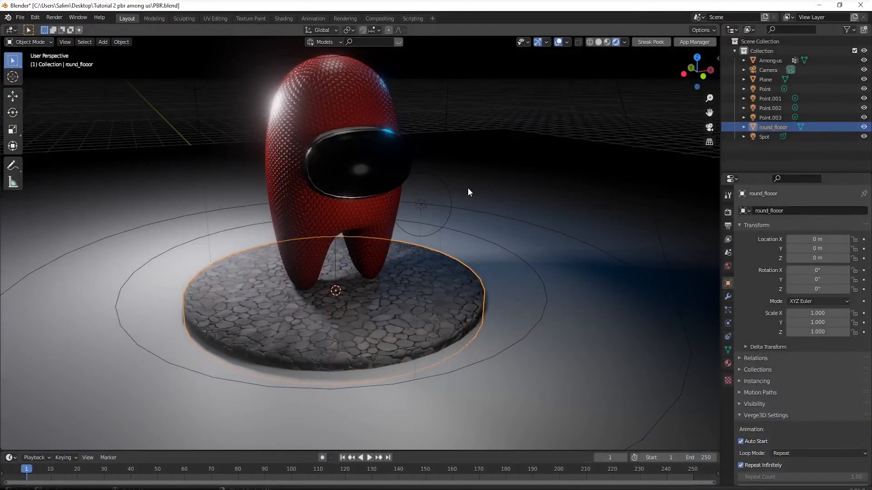